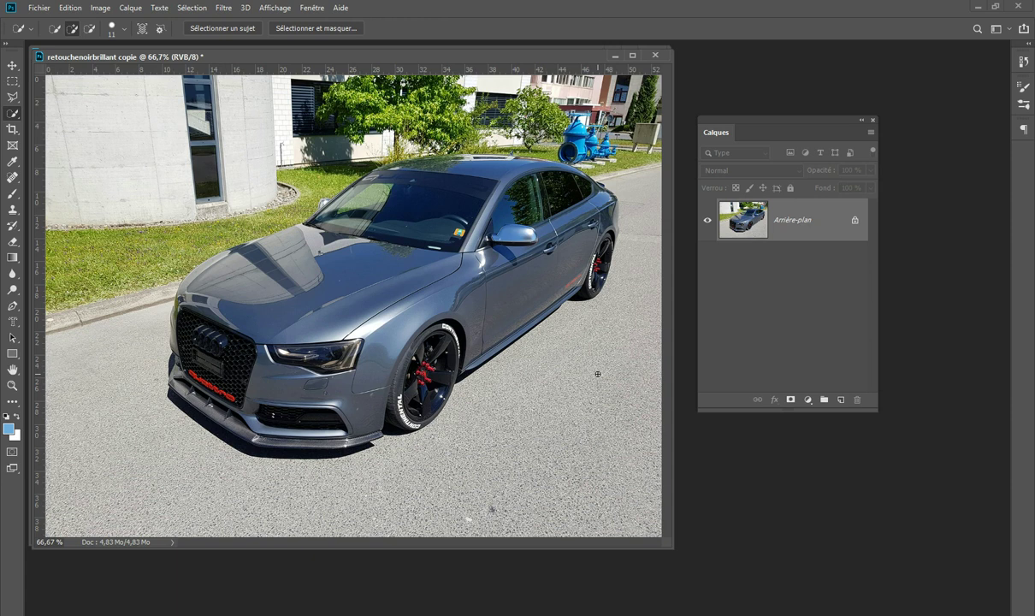
{"action": "left_click", "coordinate": [745, 515]}
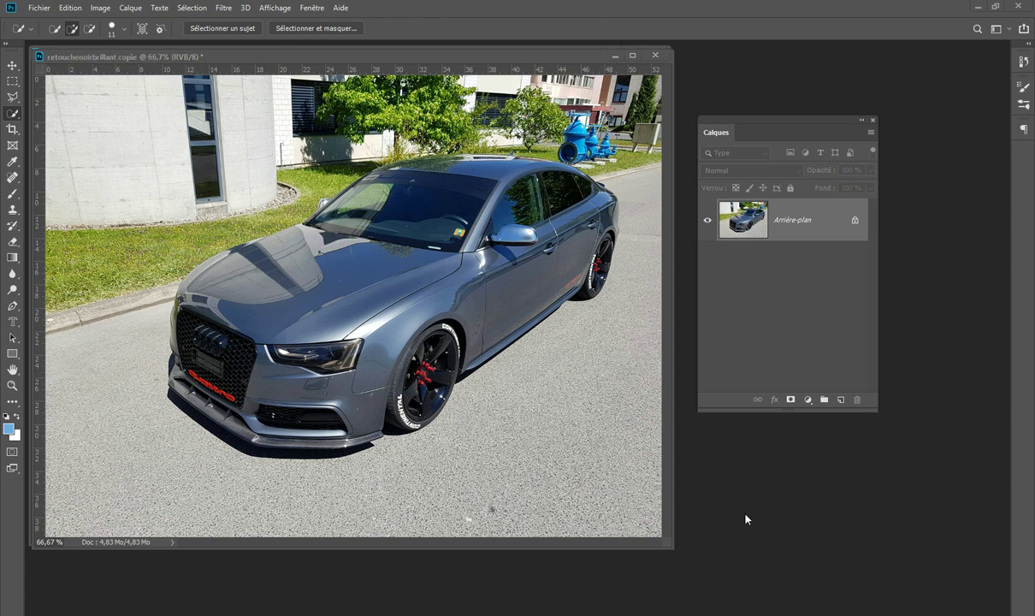
{"action": "left_click", "coordinate": [812, 403]}
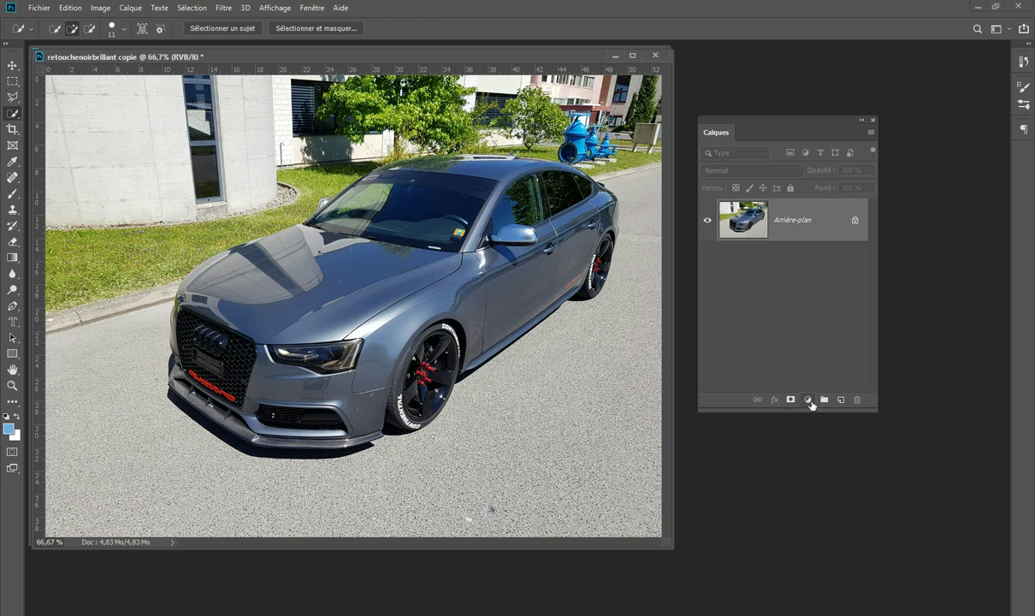
{"action": "left_click", "coordinate": [812, 402]}
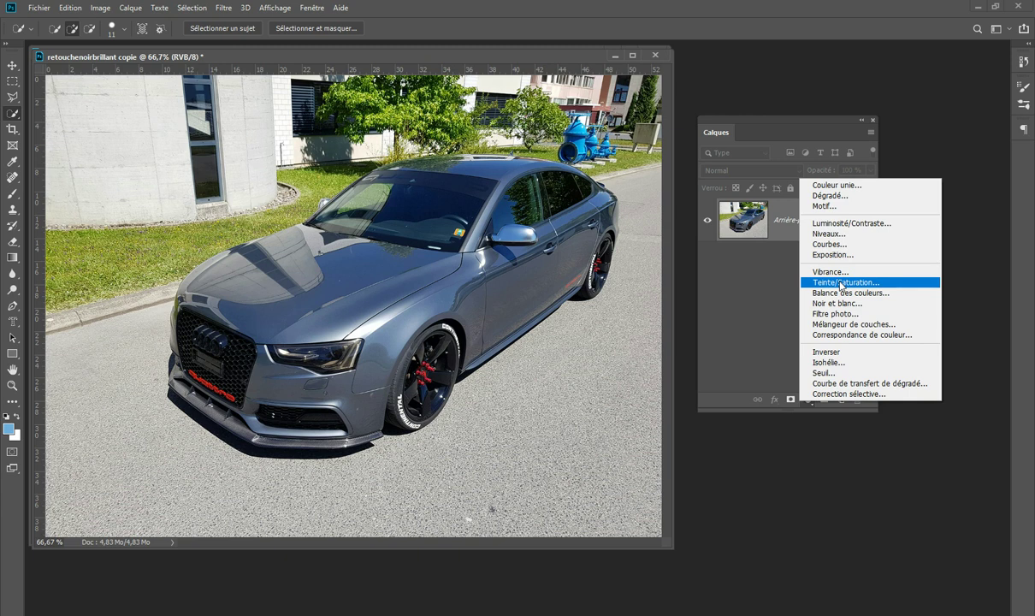
{"action": "left_click", "coordinate": [402, 290]}
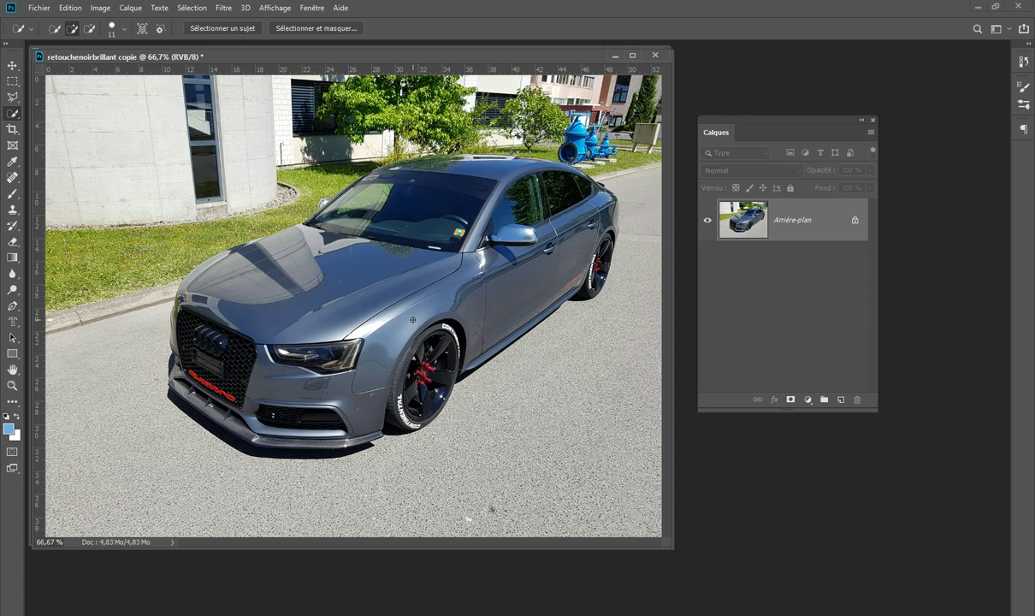
Select the whole car with the Quick Selection tool, painting across the windshield, hood and side
{"action": "right_click", "coordinate": [16, 114]}
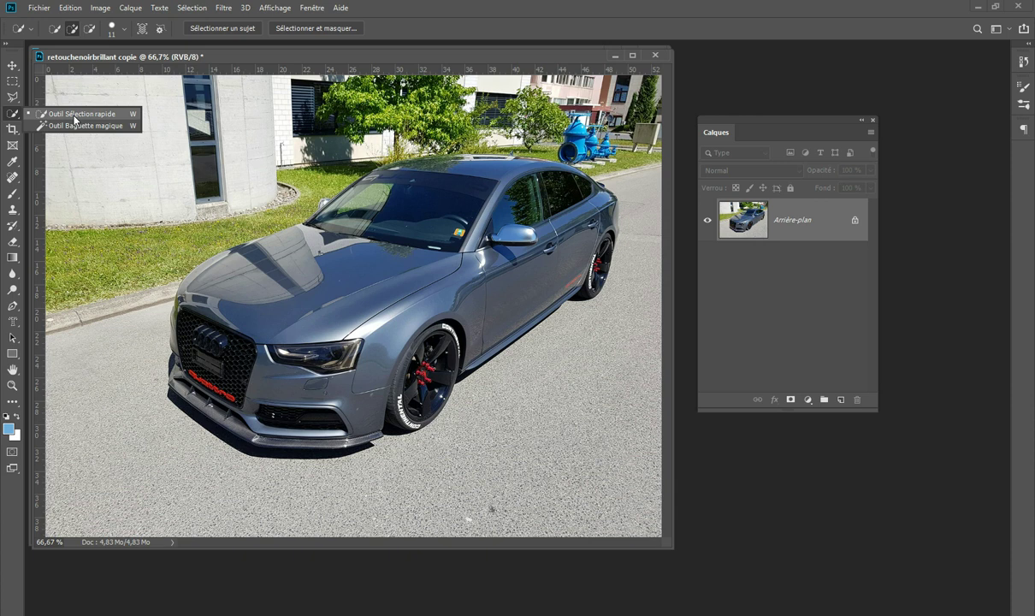
{"action": "left_click", "coordinate": [108, 117]}
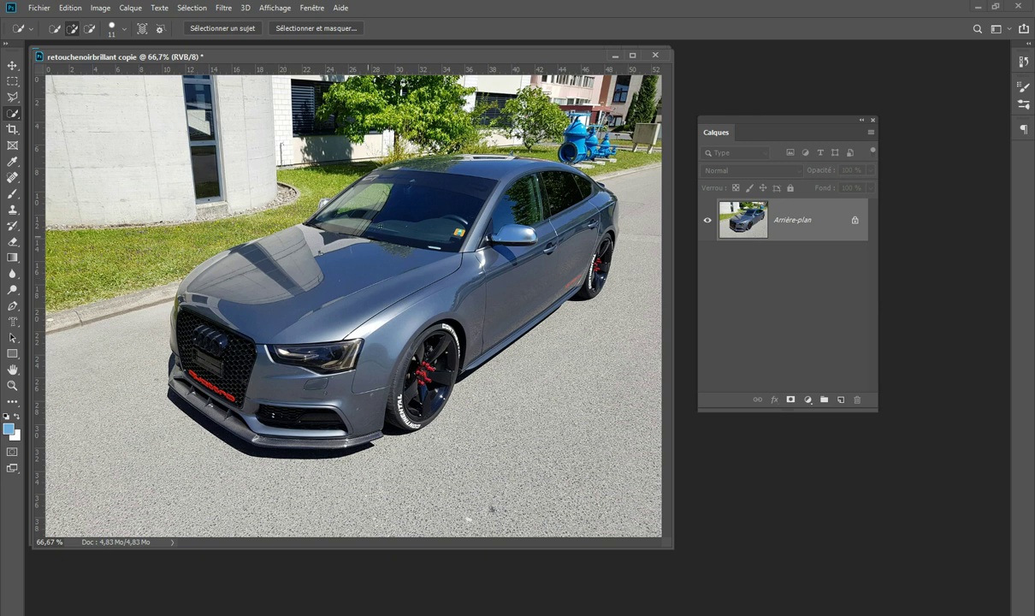
{"action": "left_click_drag", "start_coordinate": [389, 184], "coordinate": [402, 220]}
{"action": "left_click", "coordinate": [353, 259]}
{"action": "mouse_move", "coordinate": [326, 242]}
{"action": "left_mouse_down"}
{"action": "mouse_move", "coordinate": [302, 231]}
{"action": "mouse_move", "coordinate": [300, 265]}
{"action": "mouse_move", "coordinate": [283, 278]}
{"action": "mouse_move", "coordinate": [312, 308]}
{"action": "mouse_move", "coordinate": [408, 320]}
{"action": "mouse_move", "coordinate": [363, 337]}
{"action": "mouse_move", "coordinate": [243, 331]}
{"action": "mouse_move", "coordinate": [192, 311]}
{"action": "mouse_move", "coordinate": [186, 327]}
{"action": "mouse_move", "coordinate": [168, 308]}
{"action": "mouse_move", "coordinate": [167, 334]}
{"action": "mouse_move", "coordinate": [210, 391]}
{"action": "mouse_move", "coordinate": [301, 429]}
{"action": "mouse_move", "coordinate": [379, 365]}
{"action": "mouse_move", "coordinate": [432, 303]}
{"action": "mouse_move", "coordinate": [486, 302]}
{"action": "mouse_move", "coordinate": [579, 190]}
{"action": "mouse_move", "coordinate": [582, 219]}
{"action": "mouse_move", "coordinate": [561, 177]}
{"action": "left_mouse_up"}
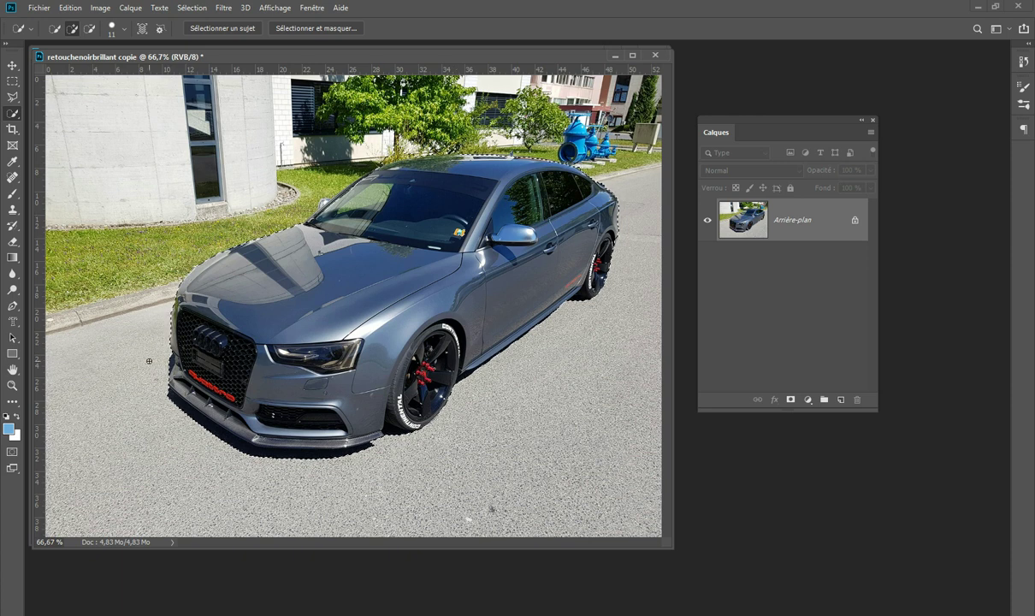
Inspect the selection edge along the car's roof at 200%, trying the Quick Selection tool's subtract mode
{"action": "left_click", "coordinate": [12, 385]}
{"action": "left_click_drag", "start_coordinate": [334, 101], "coordinate": [527, 223]}
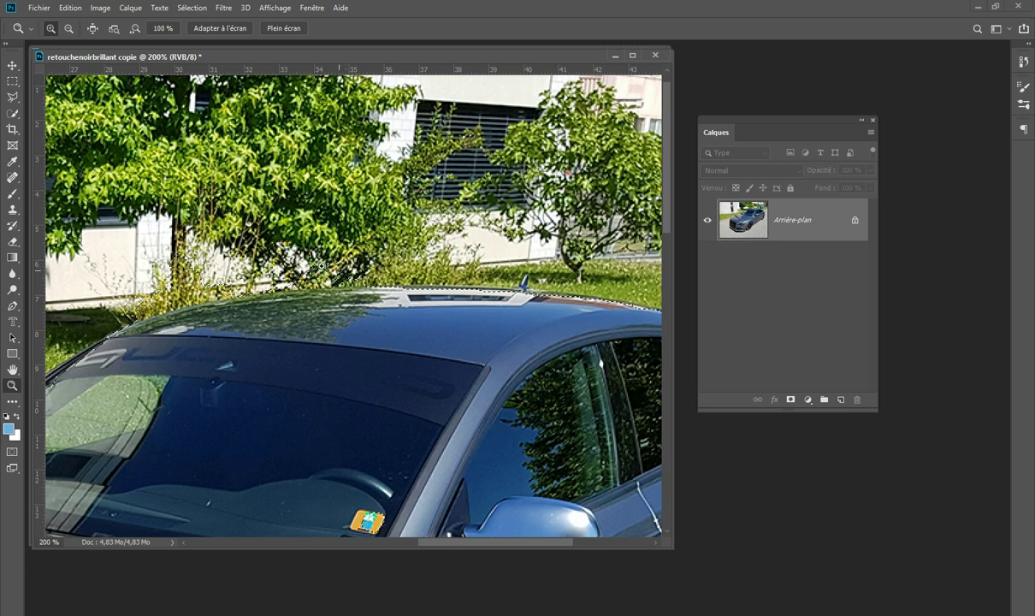
{"action": "left_click", "coordinate": [12, 114]}
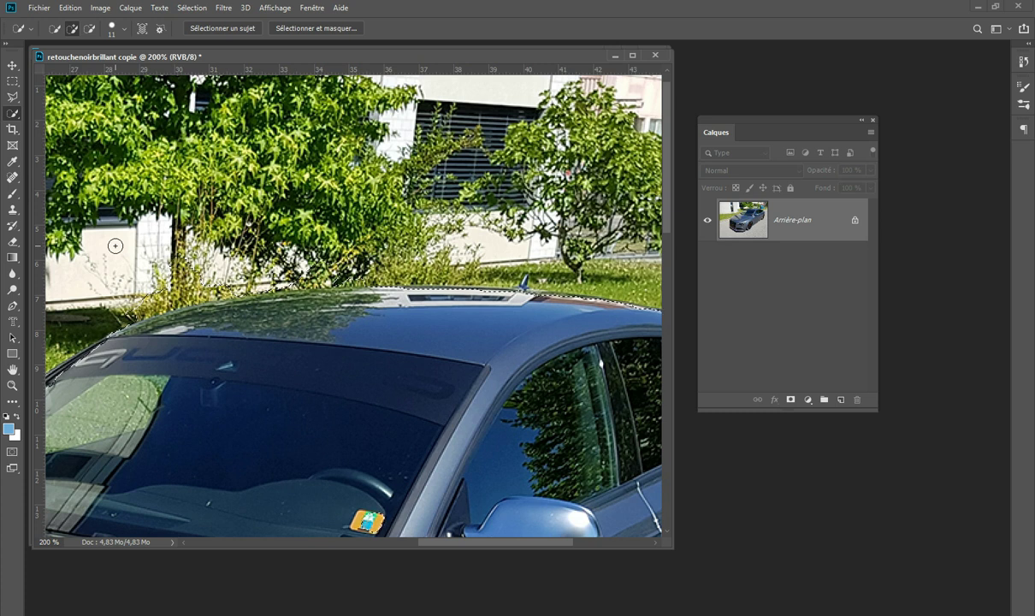
{"action": "key", "text": "alt"}
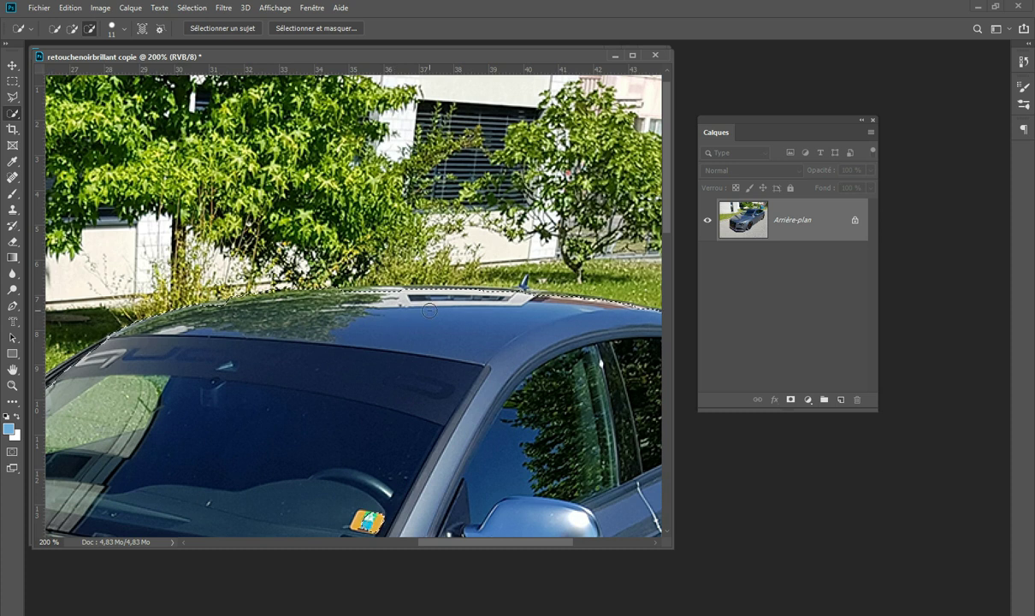
{"action": "key", "text": "alt"}
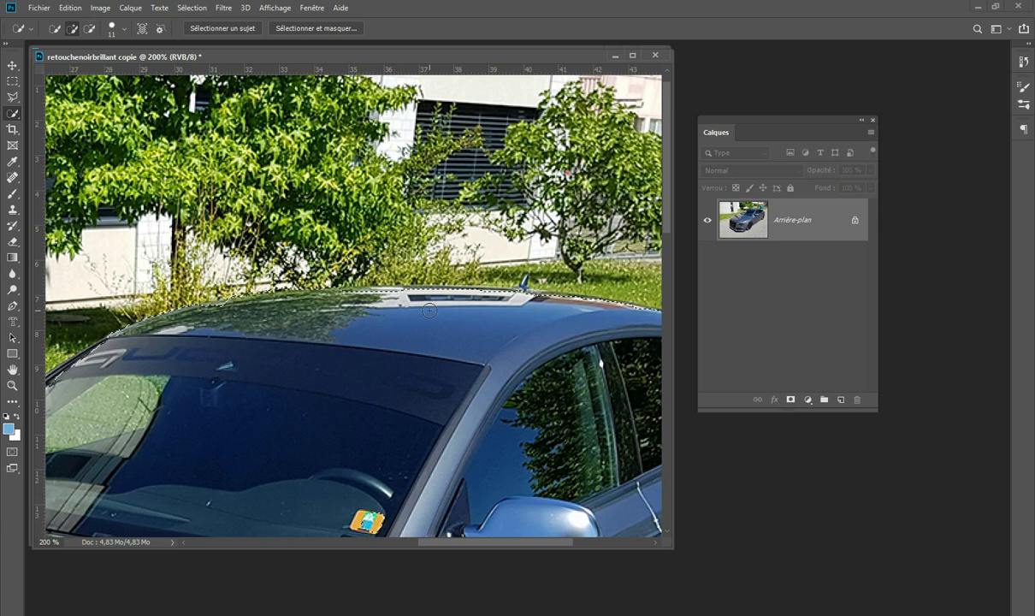
{"action": "key", "text": "ctrl+minus"}
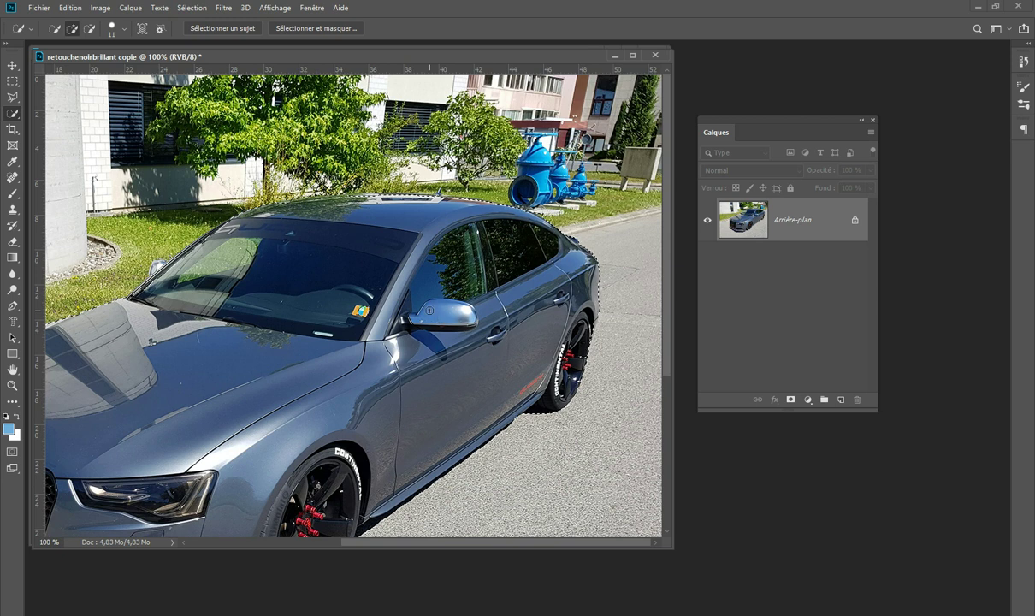
{"action": "key", "text": "ctrl+minus"}
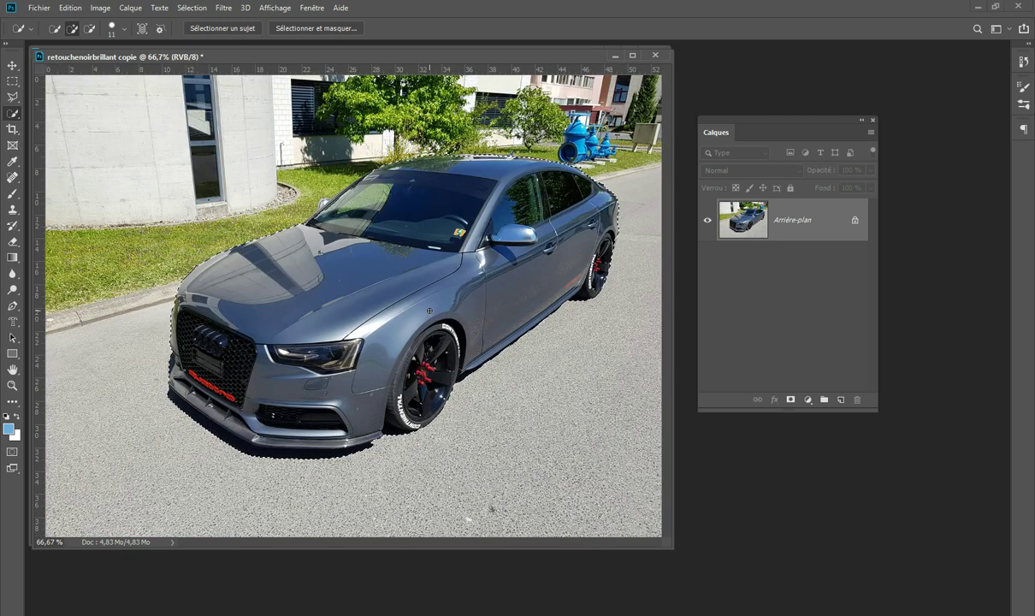
Add the far side mirror to the car selection using a 2 px Quick Selection brush
{"action": "key", "text": "z"}
{"action": "left_click_drag", "start_coordinate": [318, 158], "coordinate": [389, 225]}
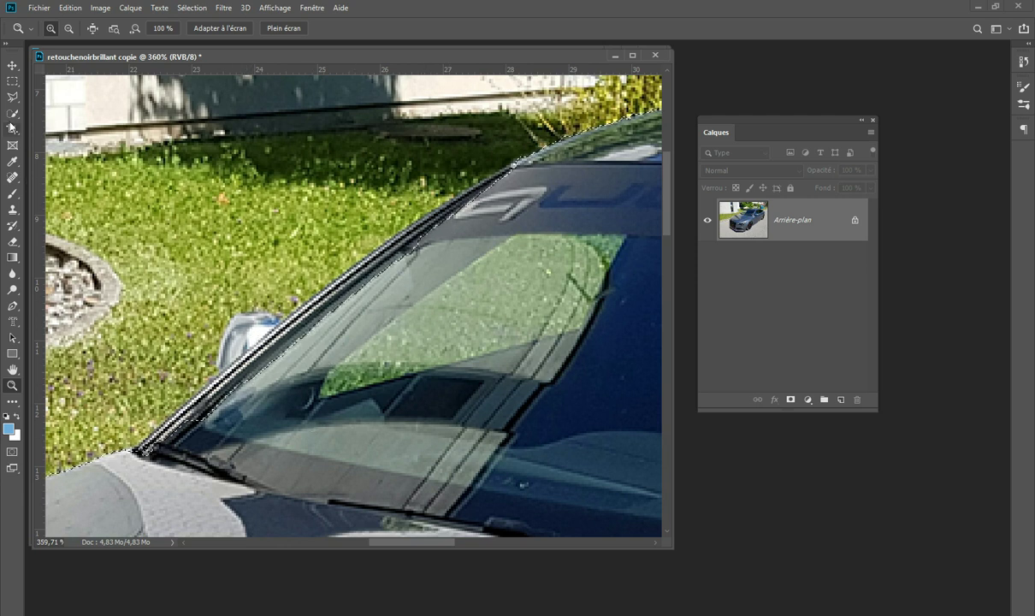
{"action": "left_click", "coordinate": [12, 112]}
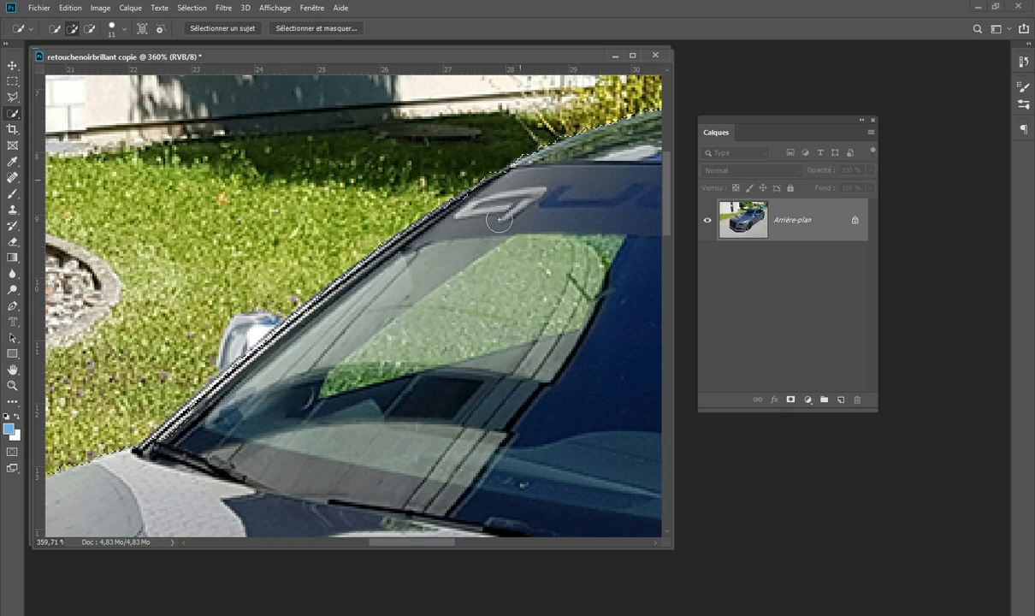
{"action": "left_click", "coordinate": [123, 30]}
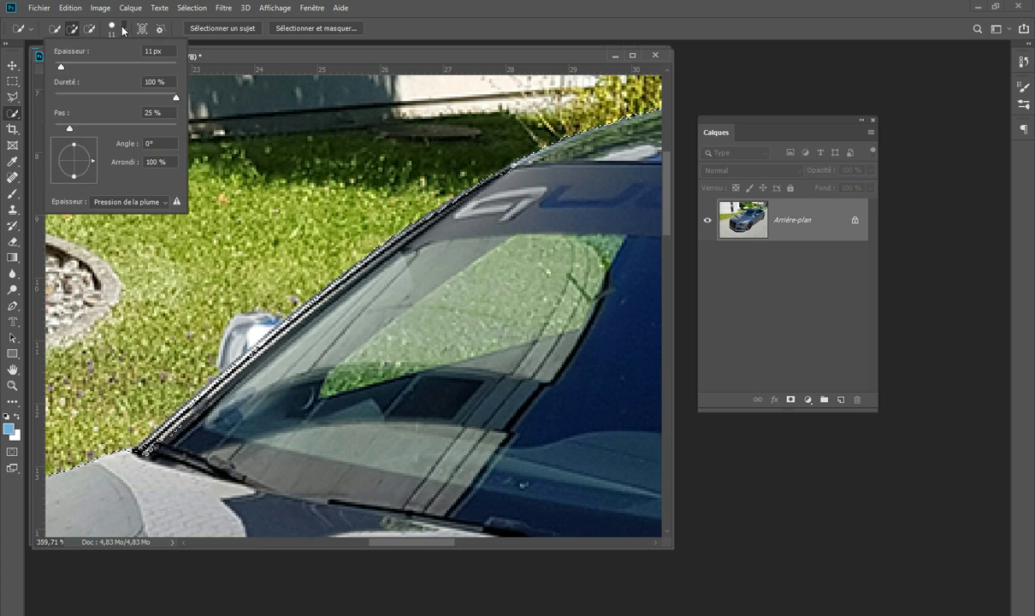
{"action": "left_click_drag", "start_coordinate": [62, 66], "coordinate": [56, 71]}
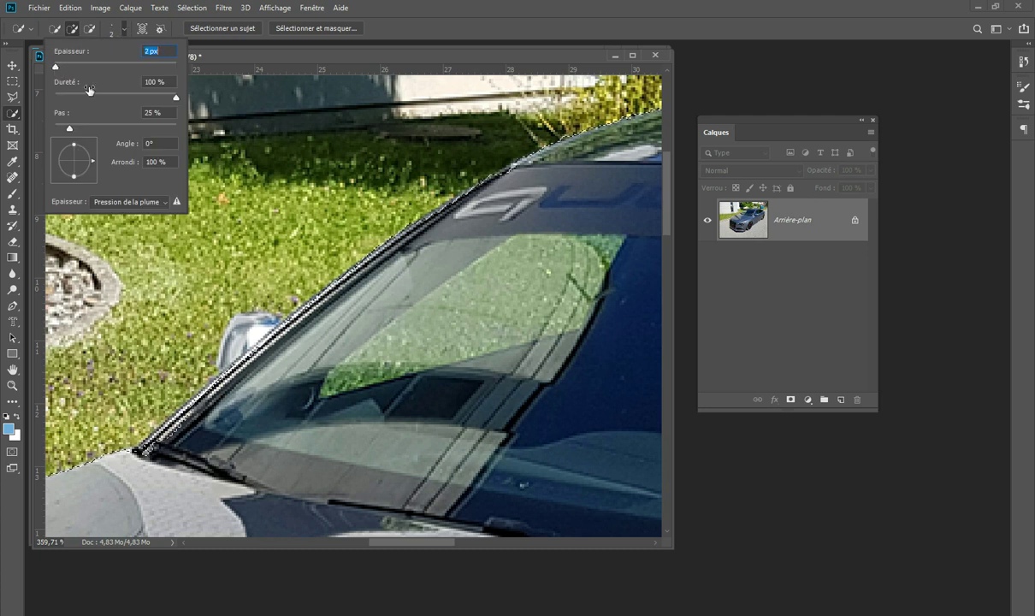
{"action": "mouse_move", "coordinate": [250, 330]}
{"action": "left_mouse_down"}
{"action": "mouse_move", "coordinate": [233, 336]}
{"action": "mouse_move", "coordinate": [227, 363]}
{"action": "left_mouse_up"}
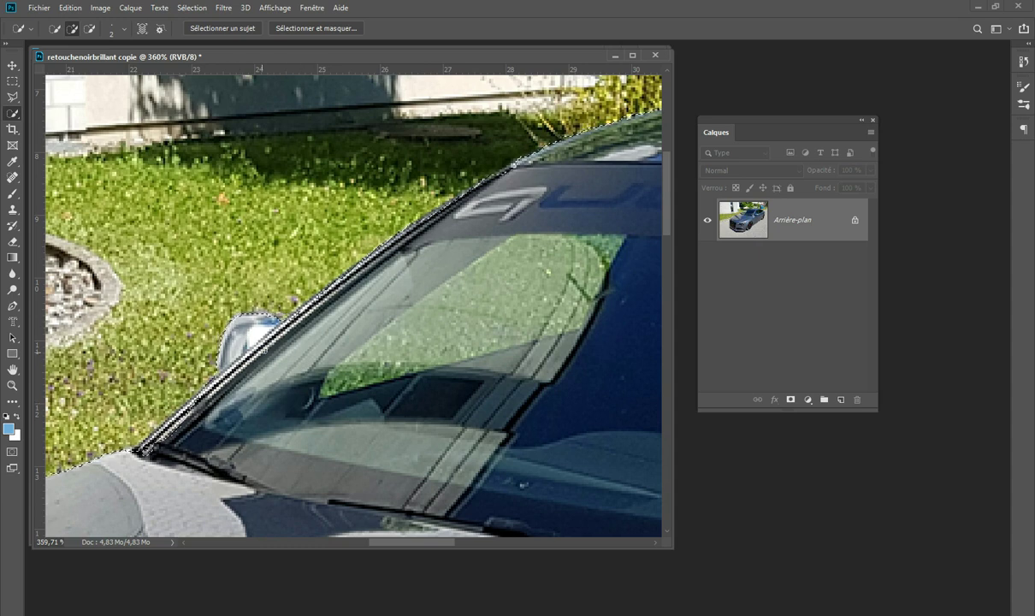
{"action": "scroll", "coordinate": [452, 424], "scroll_direction": "down", "scroll_amount": 4}
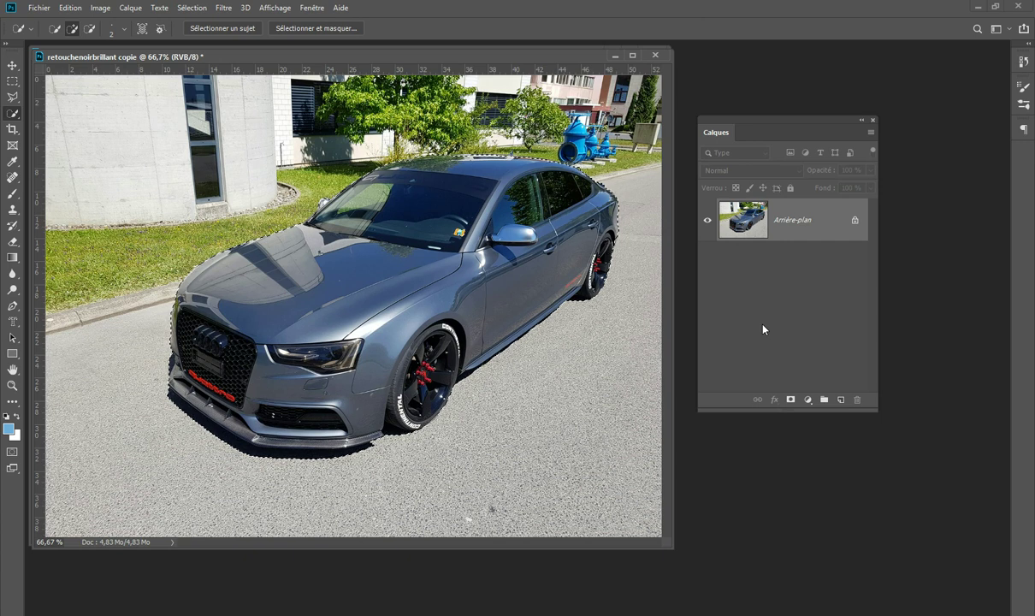
Copy the selected car to a new layer and check the cutout by temporarily hiding the Arrière-plan layer
{"action": "key", "text": "ctrl+j"}
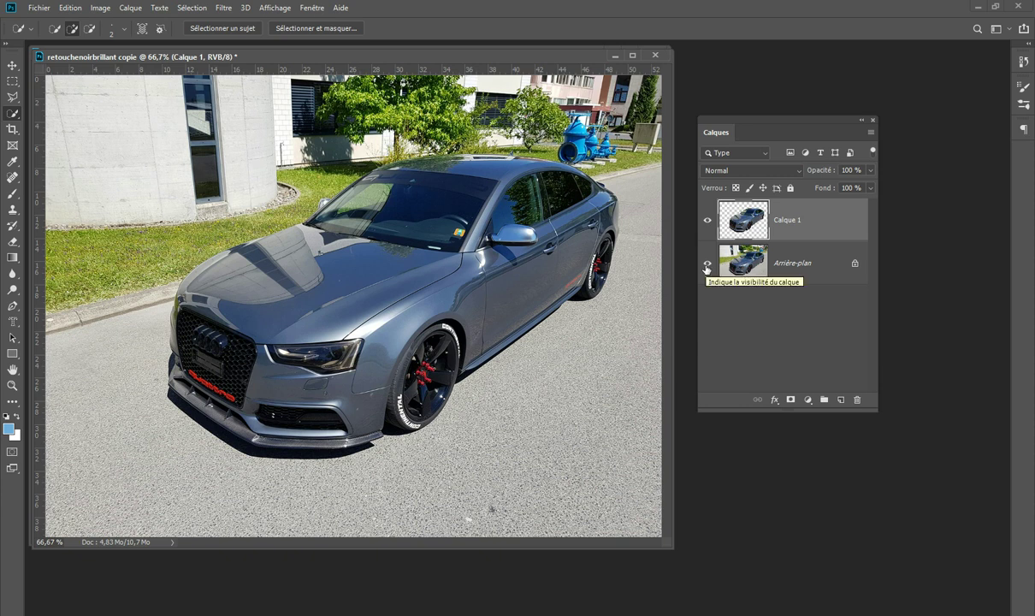
{"action": "left_click", "coordinate": [707, 268]}
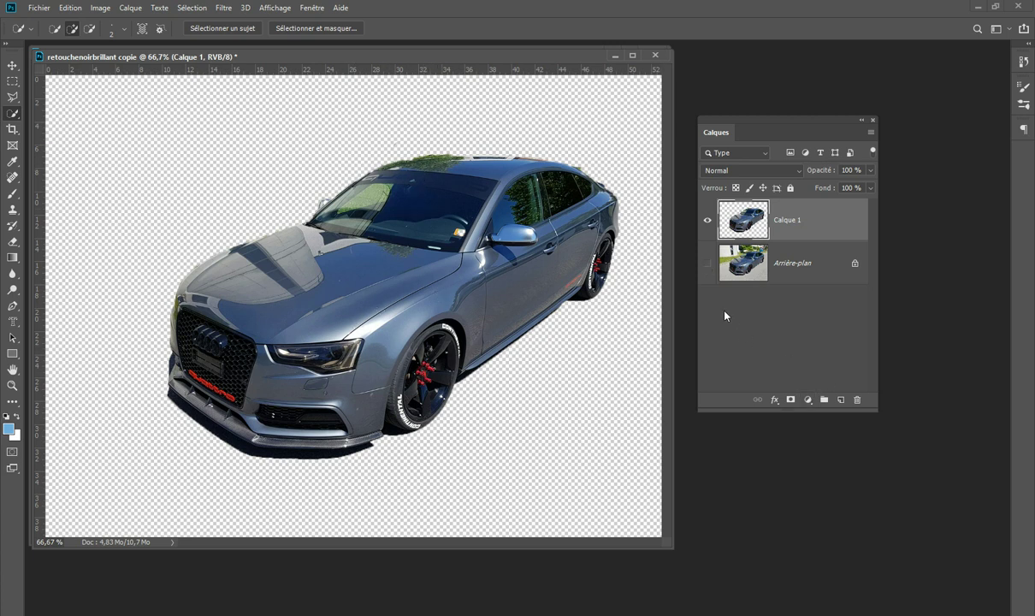
{"action": "left_click", "coordinate": [708, 263]}
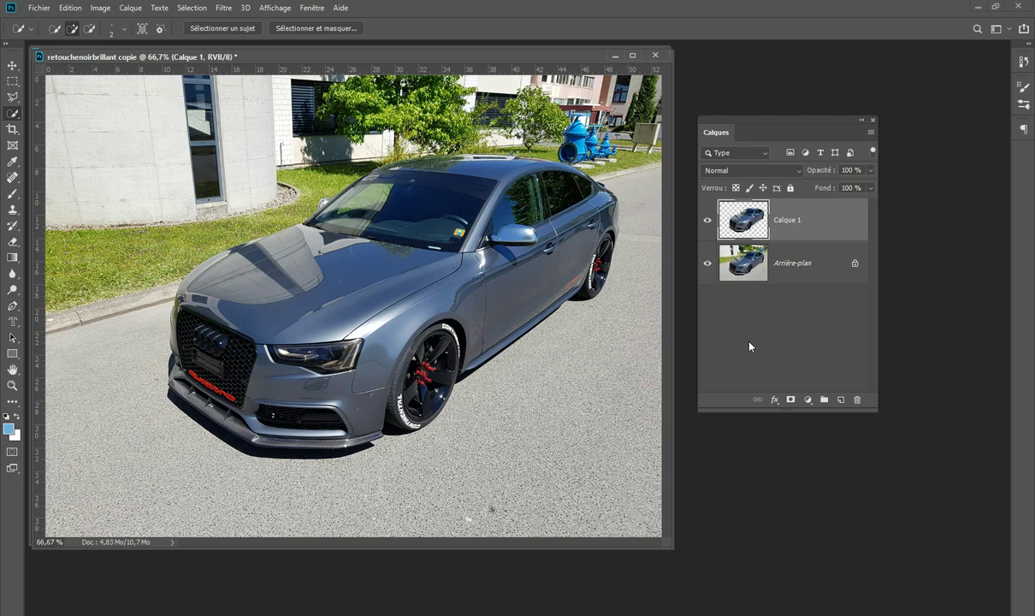
Add a Noir et blanc adjustment layer clipped to the car layer and check it by toggling the car layer's visibility
{"action": "left_click", "coordinate": [809, 401]}
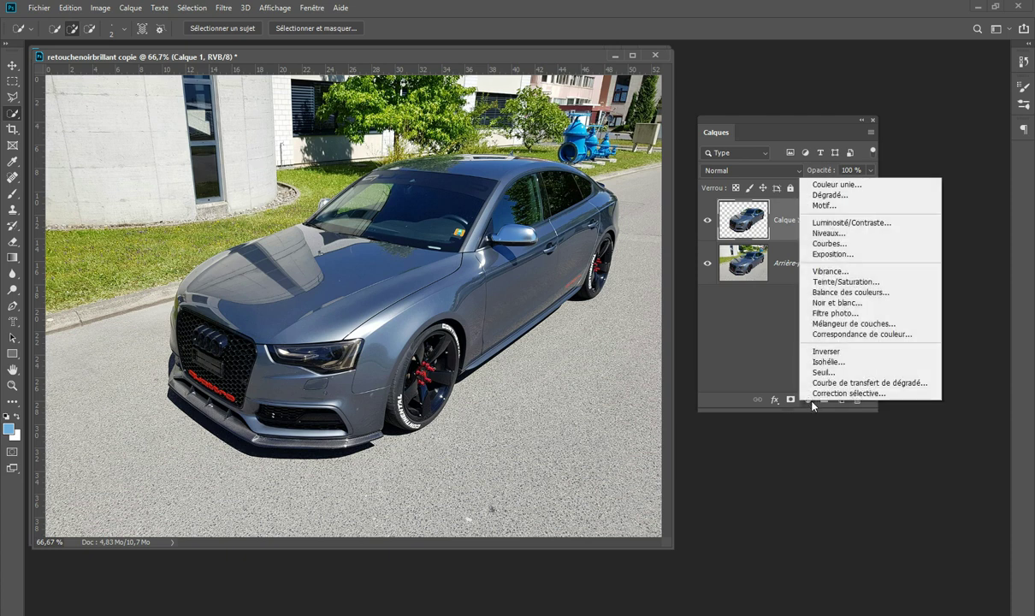
{"action": "left_click", "coordinate": [837, 303]}
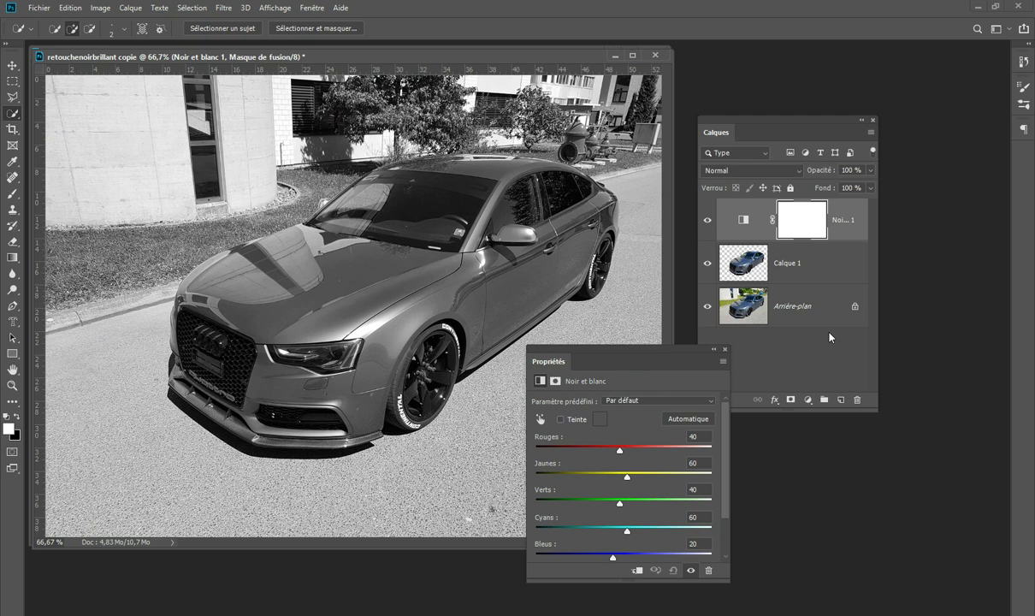
{"action": "left_click_drag", "start_coordinate": [629, 364], "coordinate": [693, 368]}
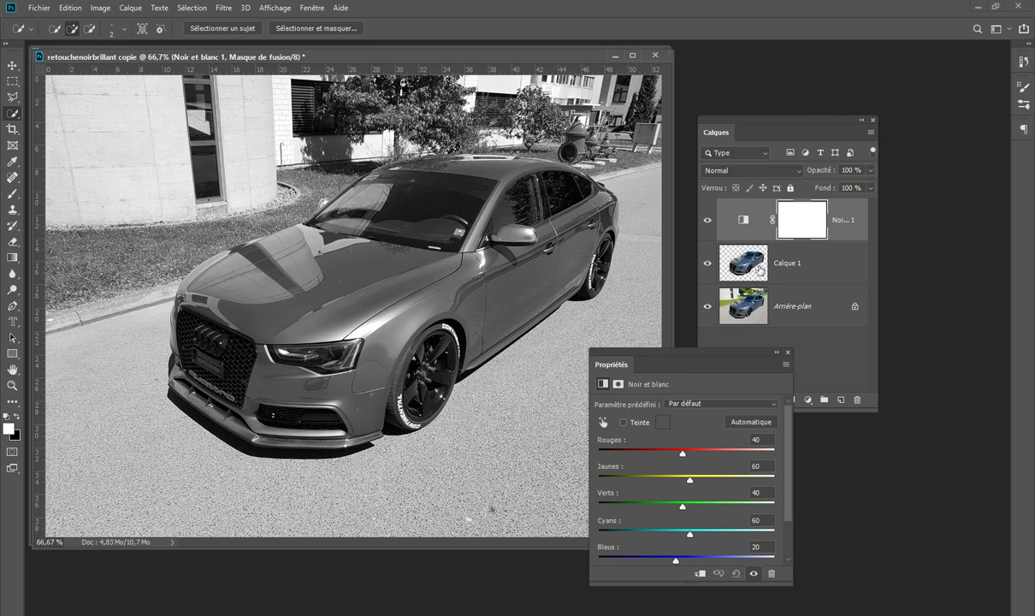
{"action": "left_click_drag", "start_coordinate": [718, 364], "coordinate": [658, 356]}
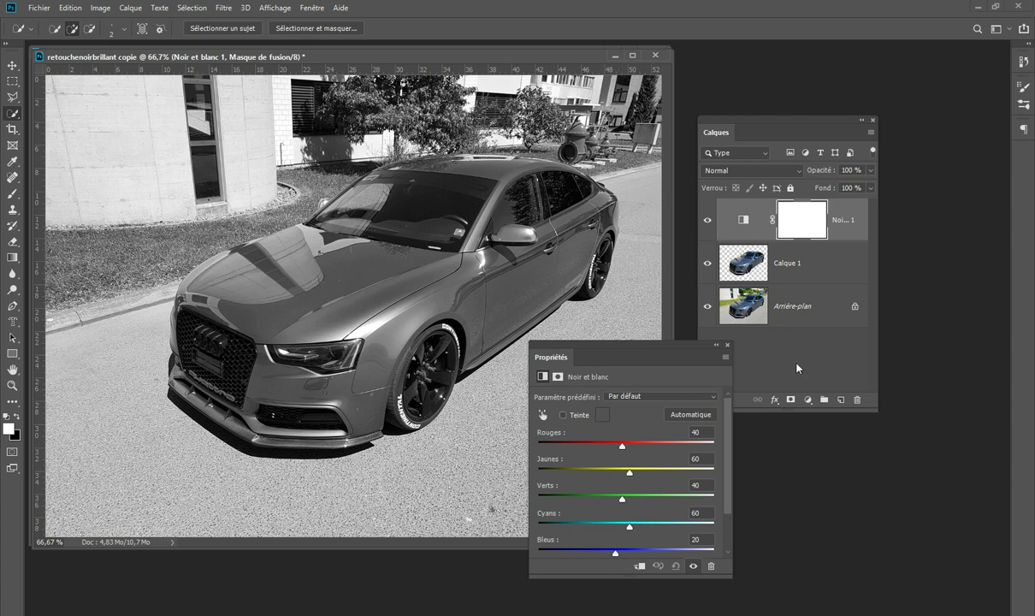
{"action": "left_click", "coordinate": [639, 566]}
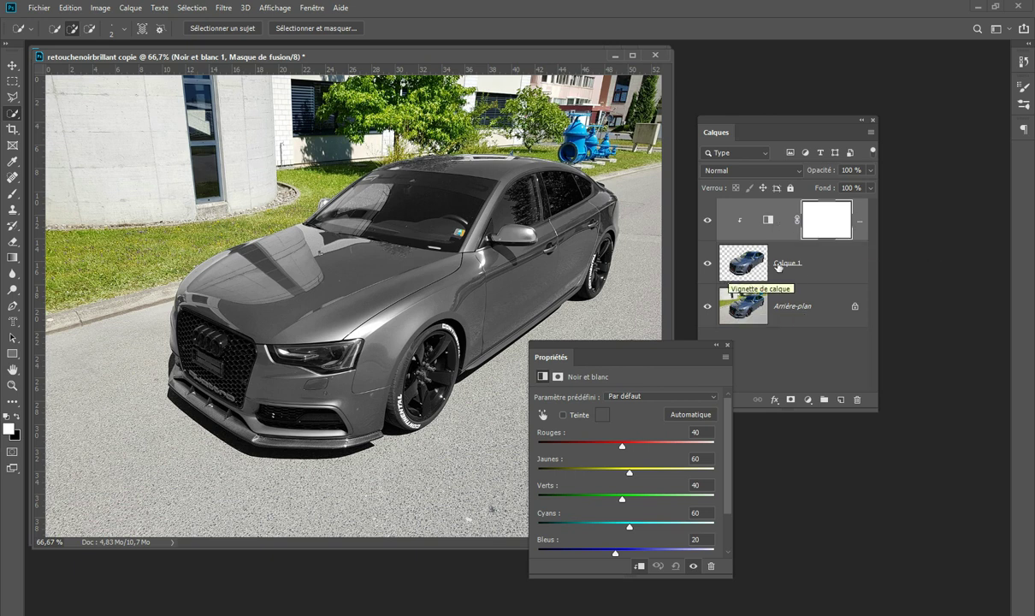
{"action": "left_click", "coordinate": [709, 265]}
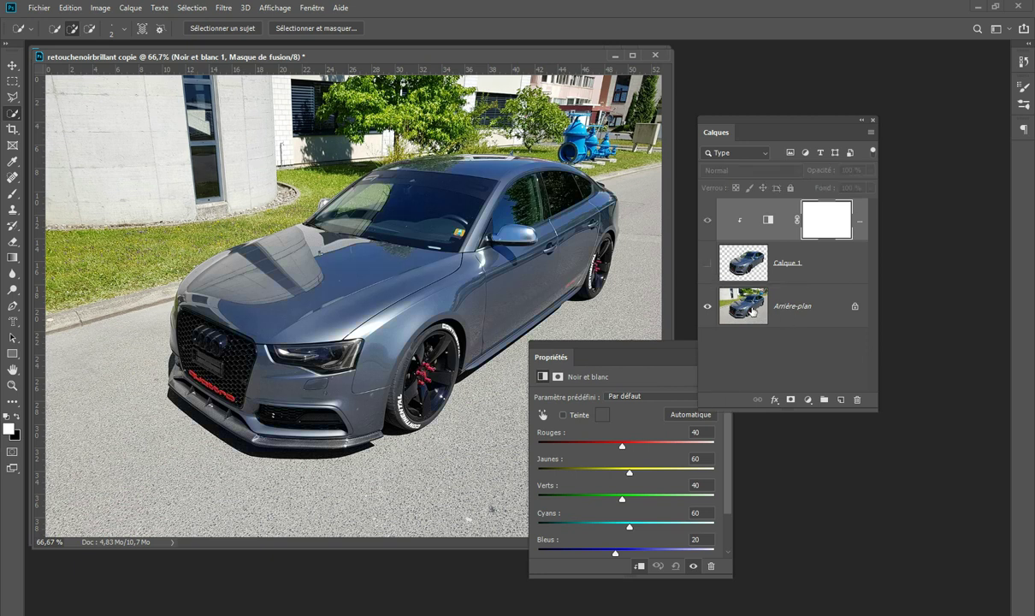
{"action": "left_click", "coordinate": [709, 263]}
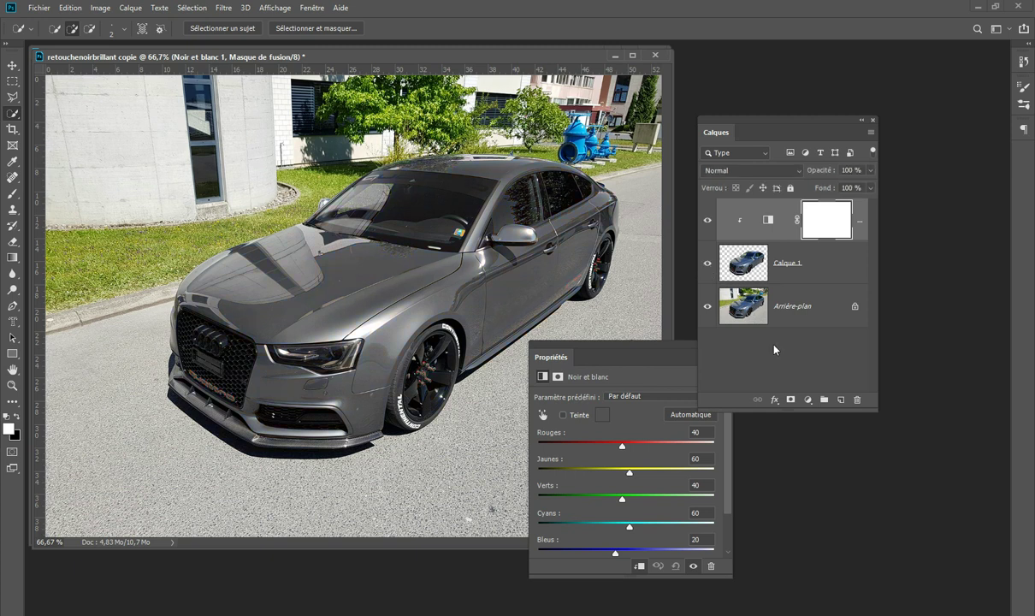
Darken the car's paint in the Noir et blanc adjustment by setting Cyans to -48 and Bleus to -137
{"action": "left_click", "coordinate": [640, 358]}
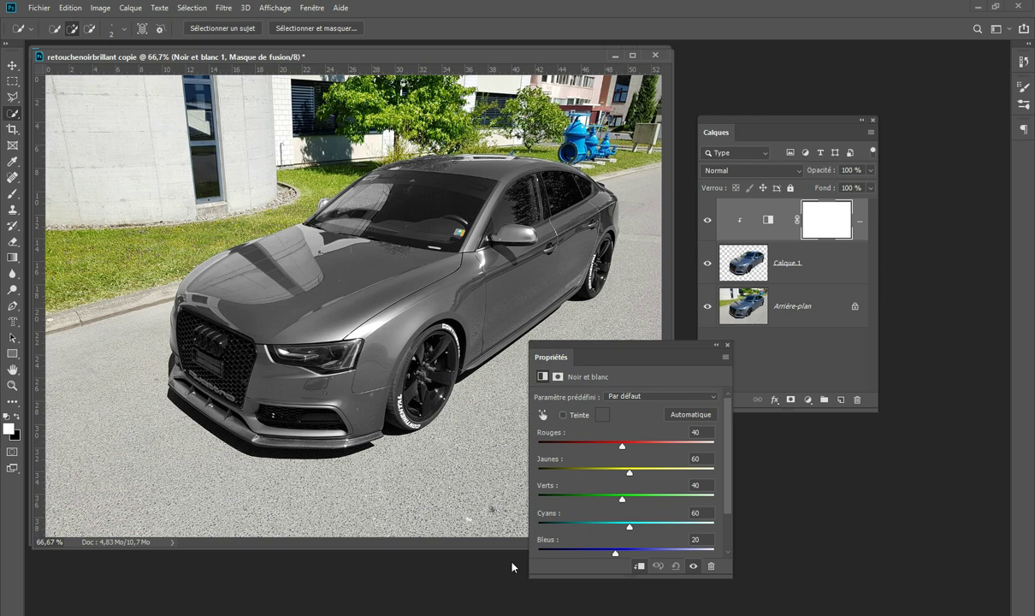
{"action": "left_click_drag", "start_coordinate": [612, 556], "coordinate": [515, 560]}
{"action": "left_click_drag", "start_coordinate": [630, 526], "coordinate": [519, 532]}
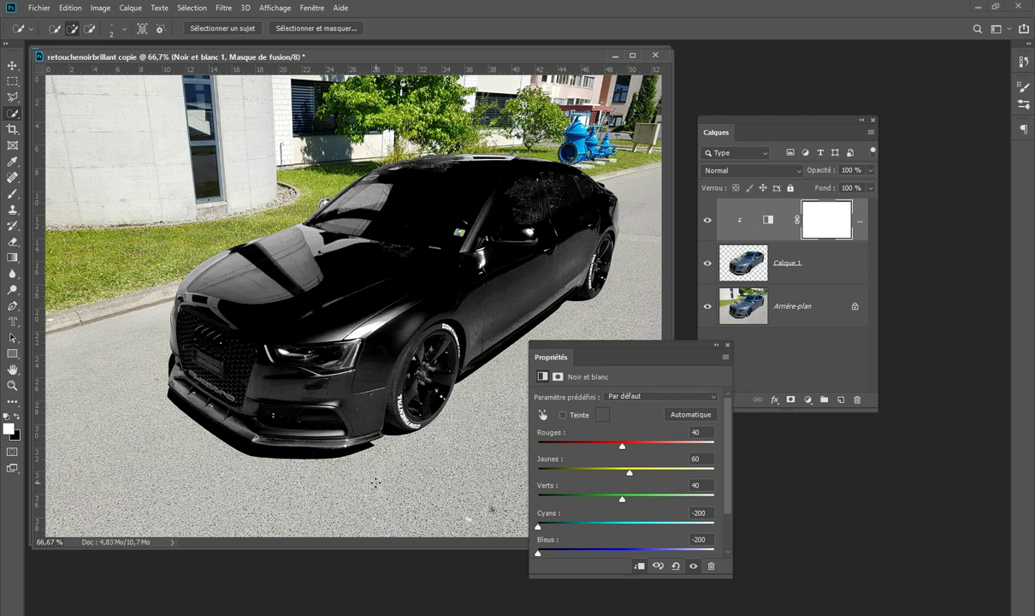
{"action": "left_click_drag", "start_coordinate": [539, 526], "coordinate": [583, 526]}
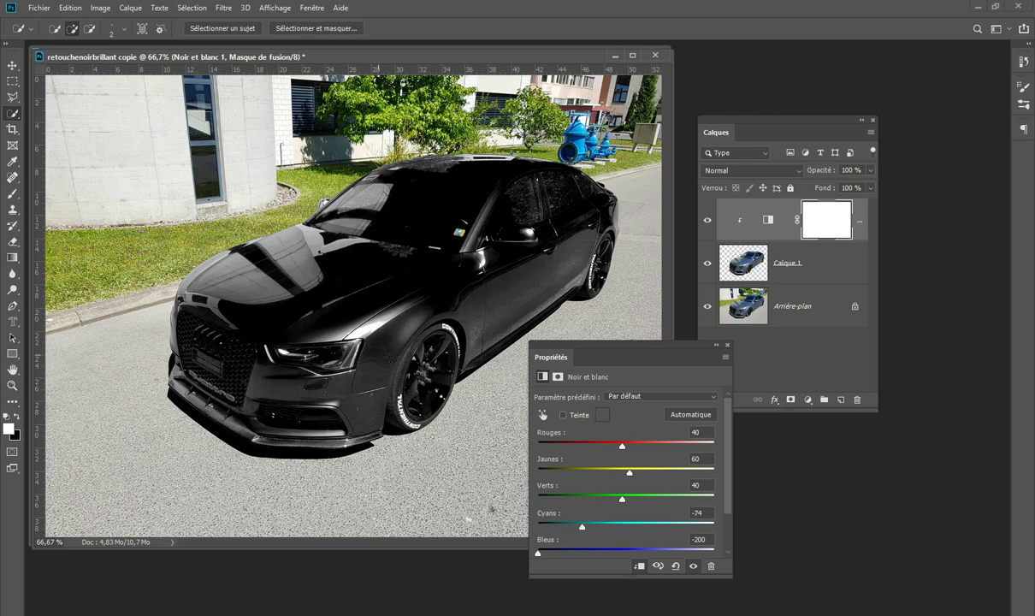
{"action": "left_click", "coordinate": [593, 525]}
{"action": "left_click_drag", "start_coordinate": [536, 555], "coordinate": [560, 556]}
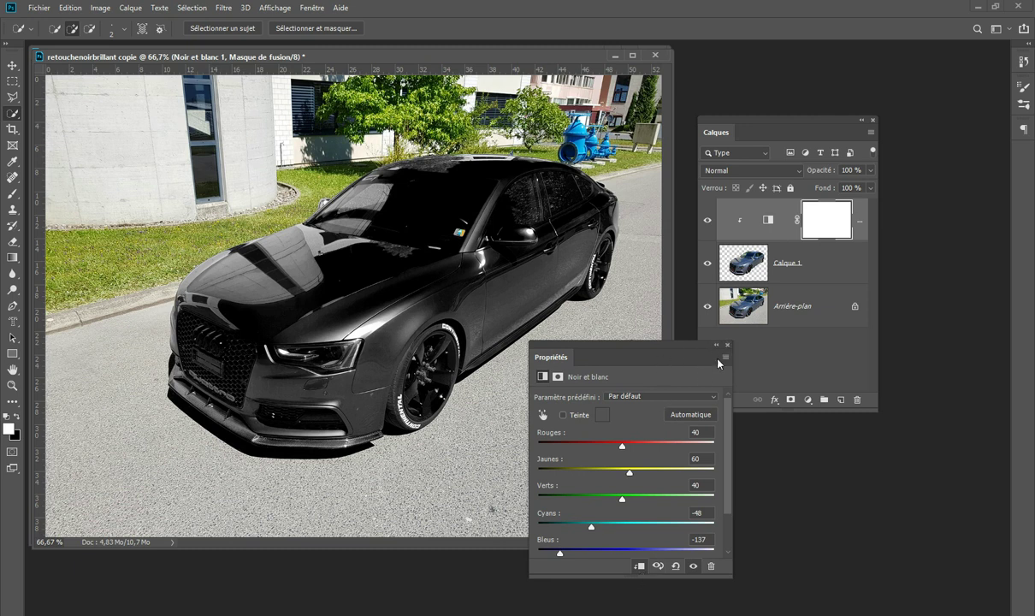
Dock the adjustment's properties below the layer list and toggle the Noir et blanc layer's visibility to compare before and after
{"action": "left_click_drag", "start_coordinate": [662, 357], "coordinate": [777, 363]}
{"action": "left_click", "coordinate": [707, 224]}
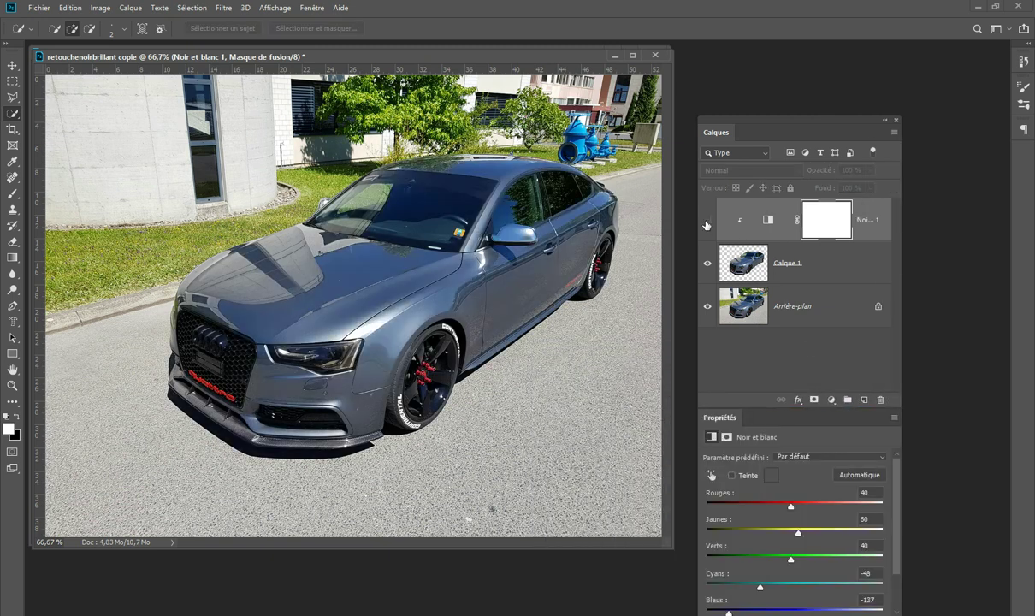
{"action": "left_click", "coordinate": [707, 224]}
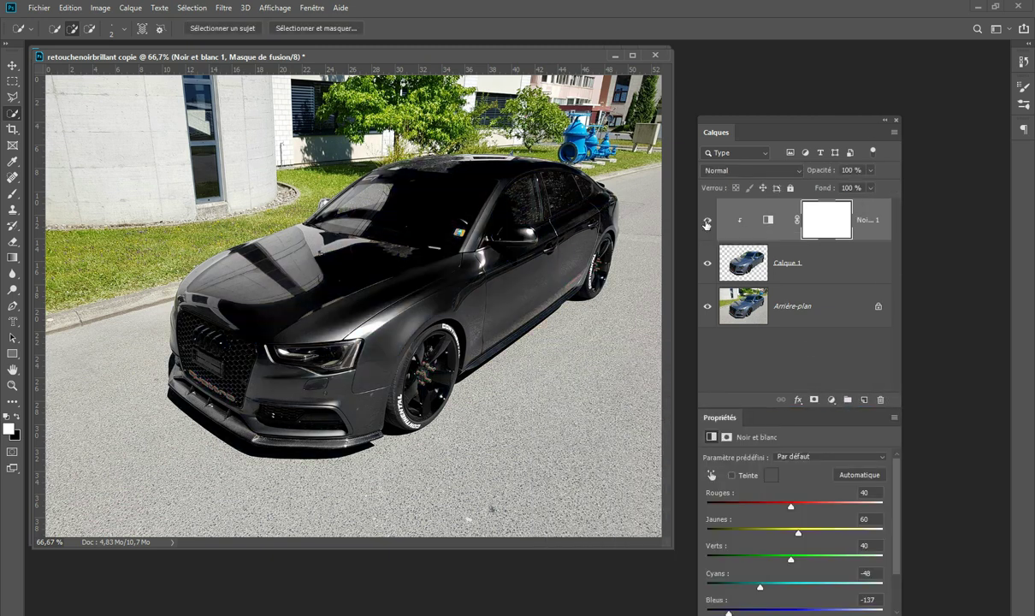
Undock and close the adjustment's properties, and toggle the Noir et blanc and Calque 1 layers' visibility to compare with the original
{"action": "left_click_drag", "start_coordinate": [830, 425], "coordinate": [611, 379]}
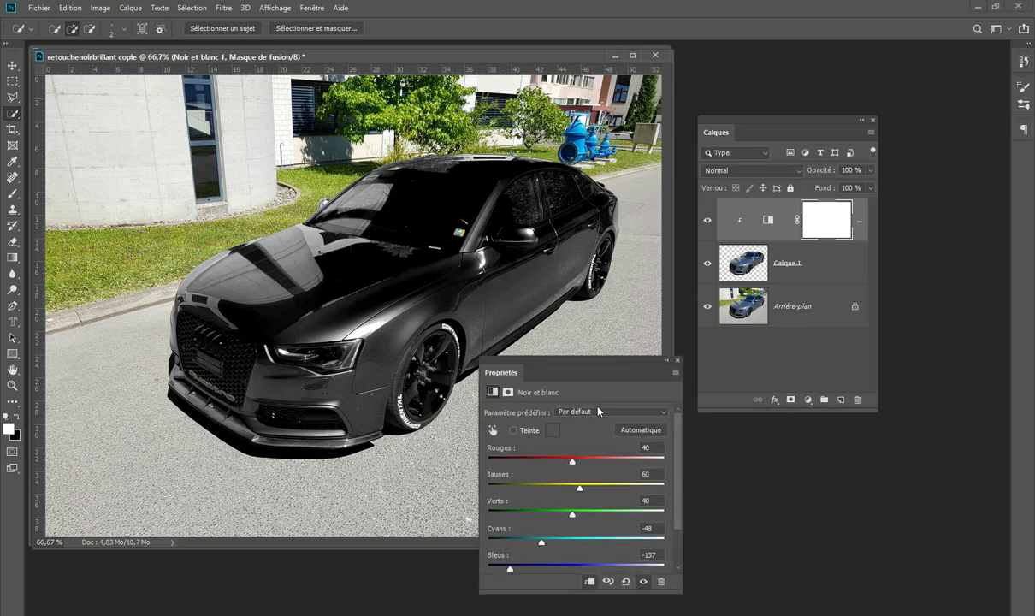
{"action": "left_click", "coordinate": [680, 360]}
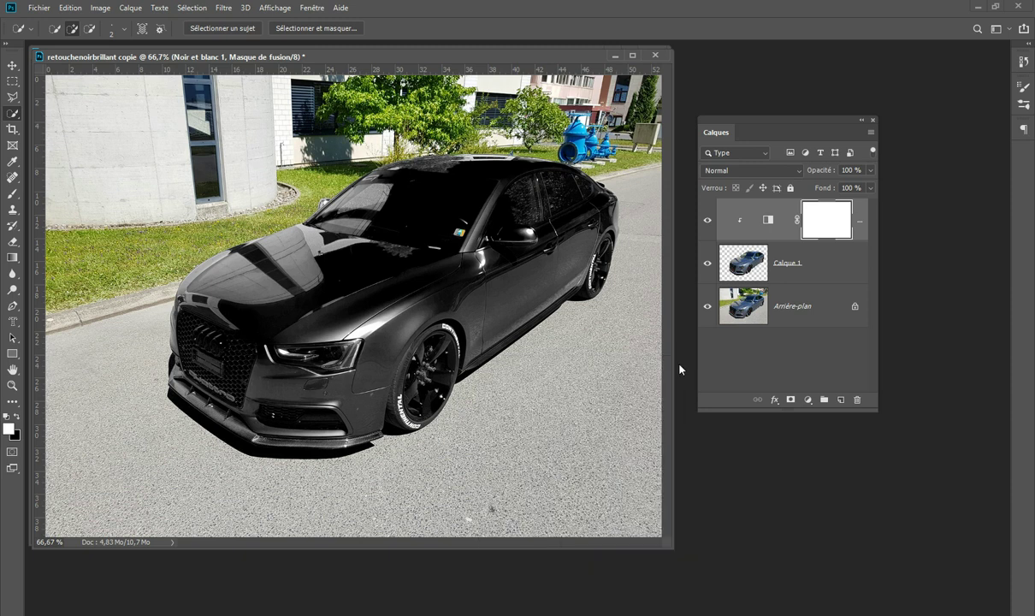
{"action": "left_click", "coordinate": [707, 221]}
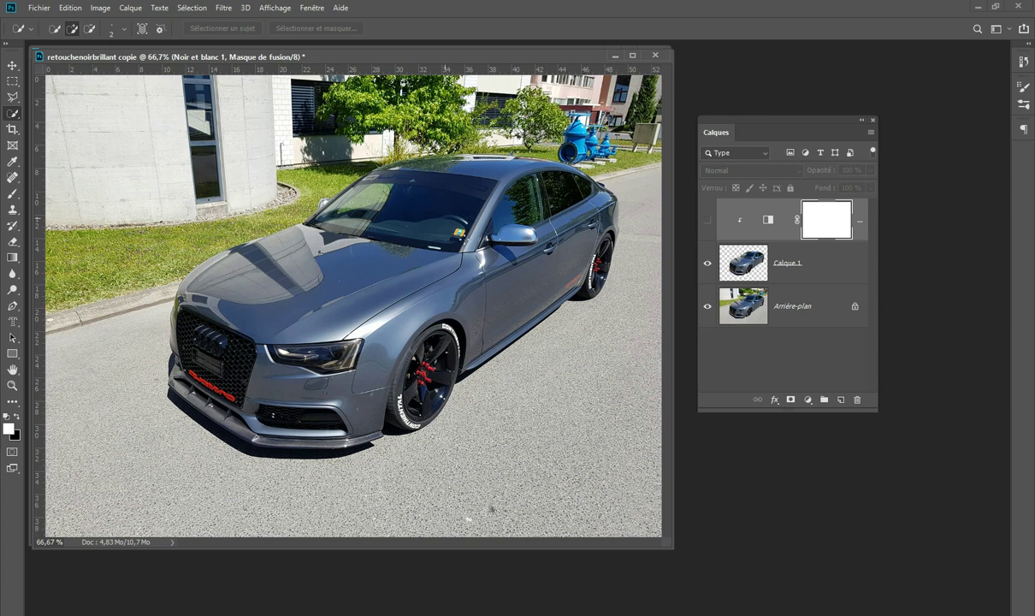
{"action": "left_click", "coordinate": [706, 220]}
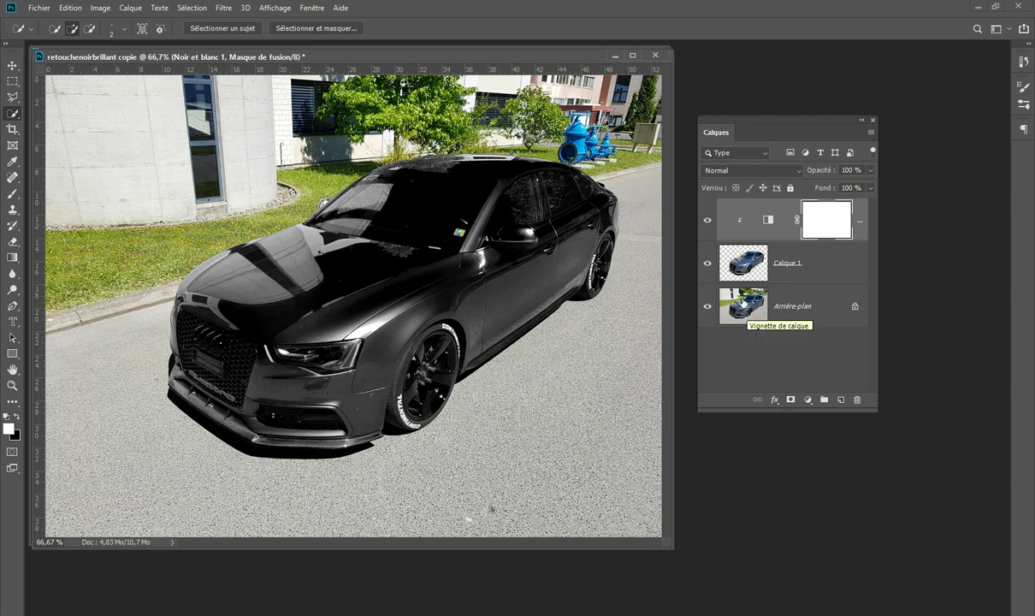
{"action": "left_click", "coordinate": [707, 265]}
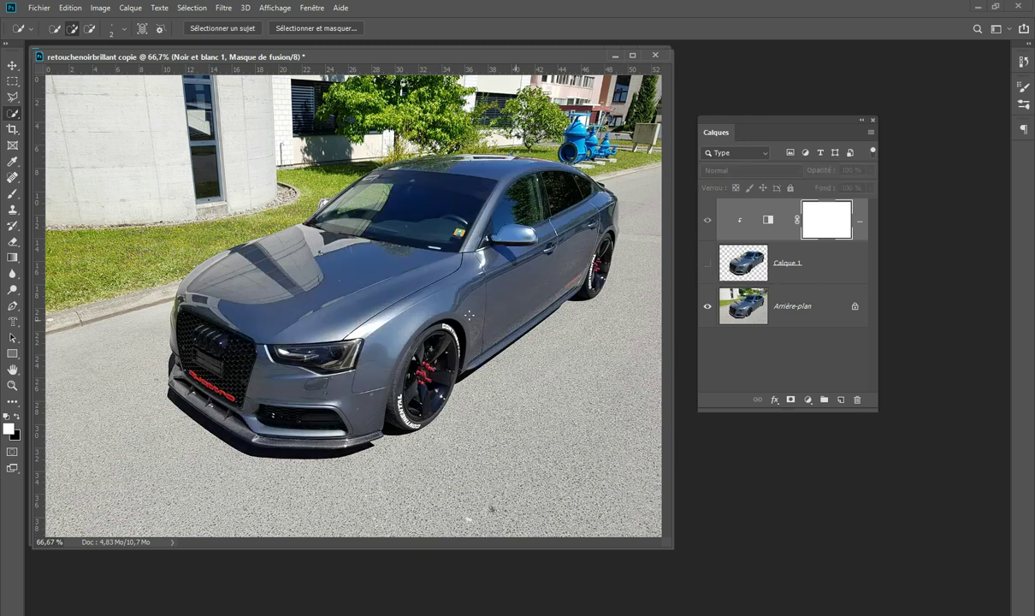
{"action": "left_click", "coordinate": [707, 264]}
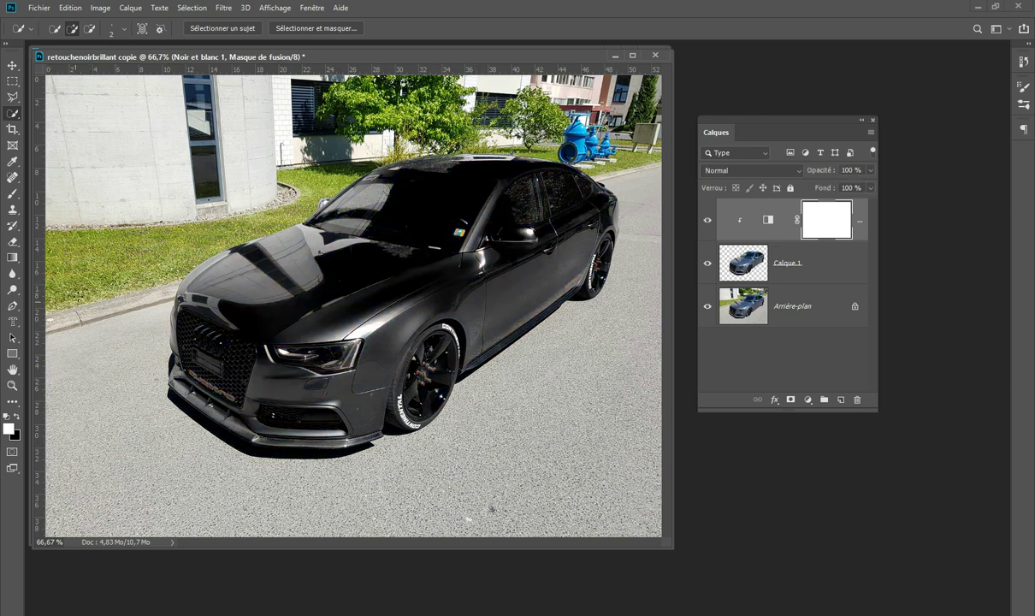
Set up the Brush at 31 px with 0 % hardness and make black the foreground colour
{"action": "left_click", "coordinate": [15, 195]}
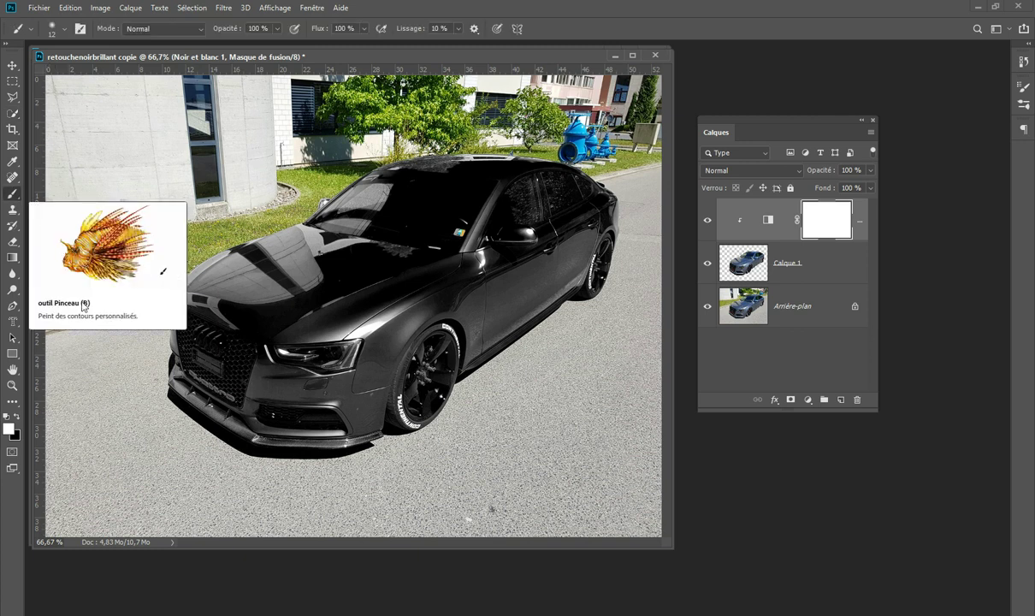
{"action": "right_click", "coordinate": [226, 351]}
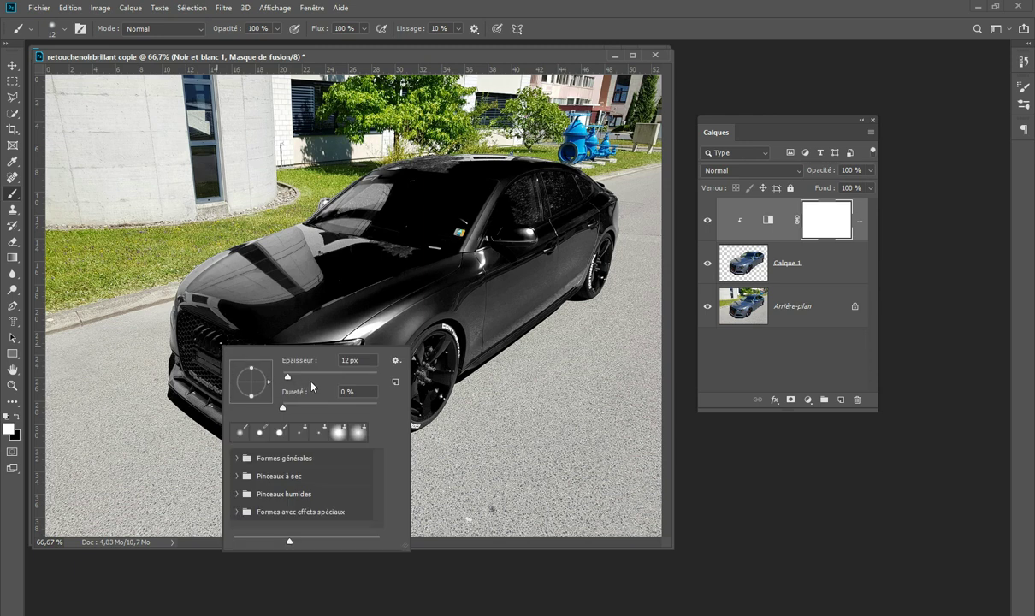
{"action": "left_click_drag", "start_coordinate": [287, 377], "coordinate": [297, 377]}
{"action": "left_click", "coordinate": [17, 416]}
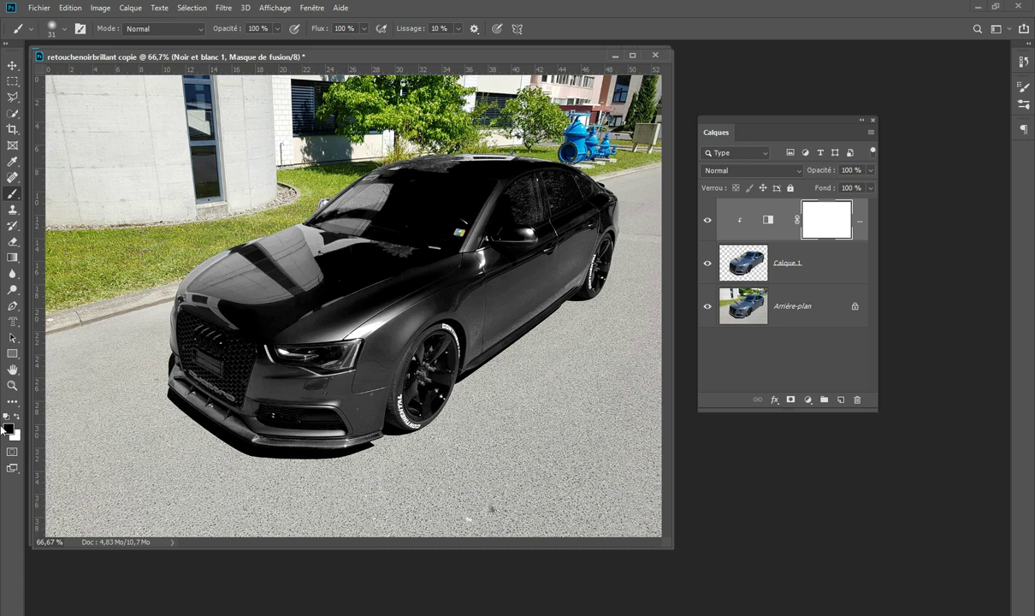
{"action": "left_click", "coordinate": [19, 418]}
{"action": "left_click", "coordinate": [18, 417]}
{"action": "key", "text": "x"}
{"action": "key", "text": "x"}
{"action": "key", "text": "x"}
{"action": "key", "text": "x"}
Paint black on the Noir et blanc mask over the grille's ring emblem and quattro badge to restore their original colours
{"action": "key", "text": "z"}
{"action": "left_click_drag", "start_coordinate": [142, 283], "coordinate": [325, 462]}
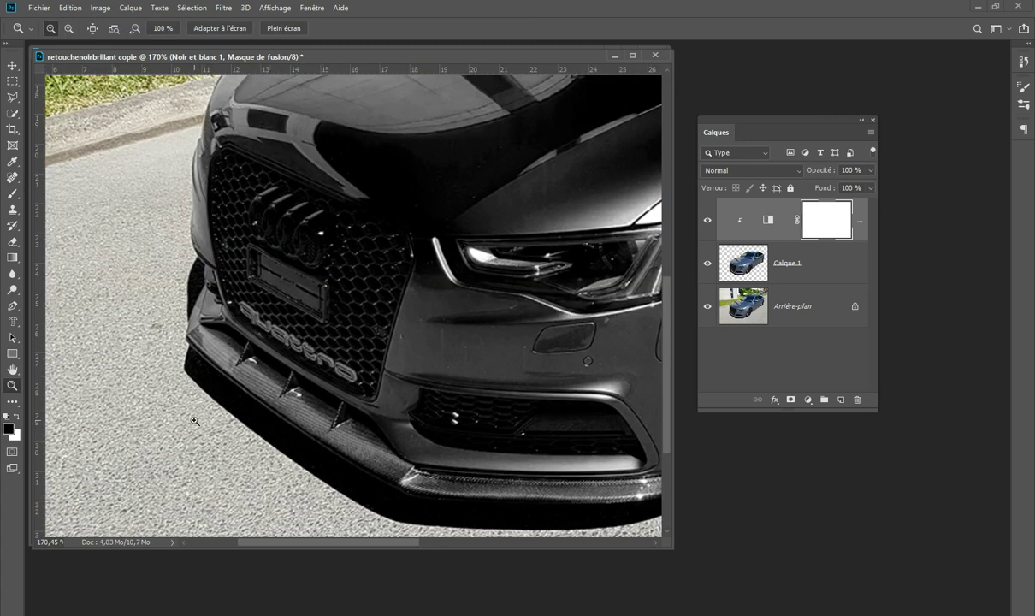
{"action": "key", "text": "b"}
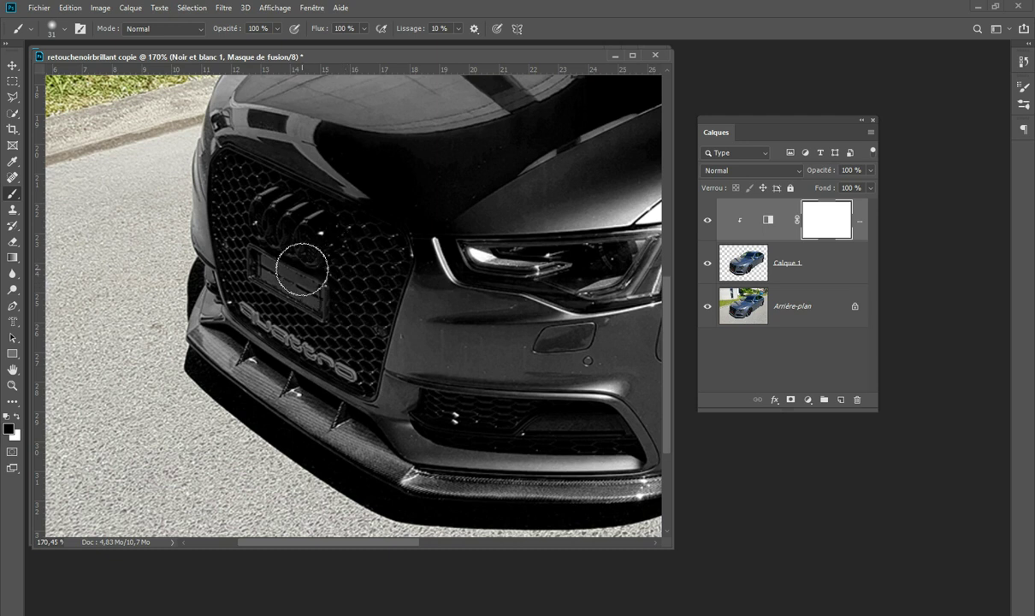
{"action": "mouse_move", "coordinate": [281, 289]}
{"action": "left_mouse_down"}
{"action": "mouse_move", "coordinate": [274, 224]}
{"action": "mouse_move", "coordinate": [322, 238]}
{"action": "mouse_move", "coordinate": [291, 207]}
{"action": "mouse_move", "coordinate": [317, 253]}
{"action": "mouse_move", "coordinate": [319, 306]}
{"action": "mouse_move", "coordinate": [260, 293]}
{"action": "mouse_move", "coordinate": [281, 330]}
{"action": "mouse_move", "coordinate": [303, 335]}
{"action": "mouse_move", "coordinate": [254, 301]}
{"action": "mouse_move", "coordinate": [355, 369]}
{"action": "mouse_move", "coordinate": [249, 303]}
{"action": "mouse_move", "coordinate": [342, 360]}
{"action": "left_mouse_up"}
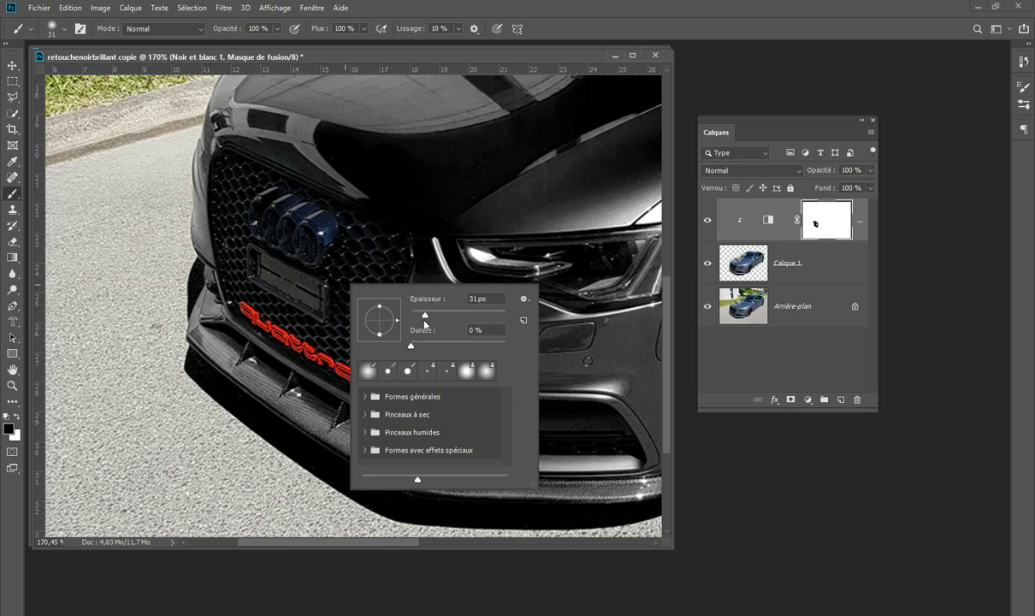
Reduce the brush to 22 px and paint the mask over the front headlight to restore its original colour
{"action": "left_click_drag", "start_coordinate": [425, 318], "coordinate": [403, 317]}
{"action": "left_click", "coordinate": [295, 254]}
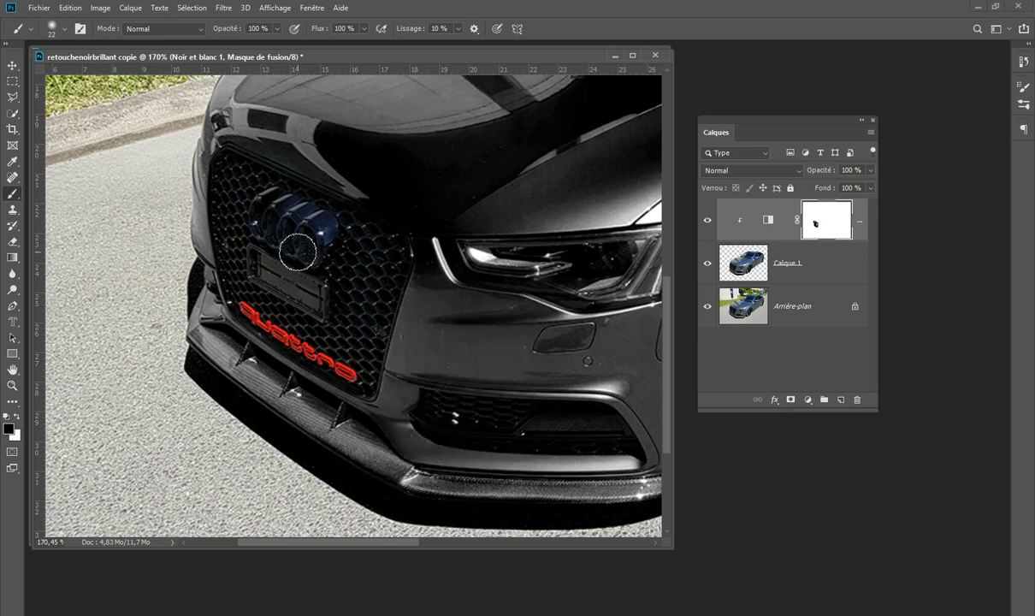
{"action": "key", "text": "space"}
{"action": "left_click_drag", "start_coordinate": [520, 308], "coordinate": [275, 312]}
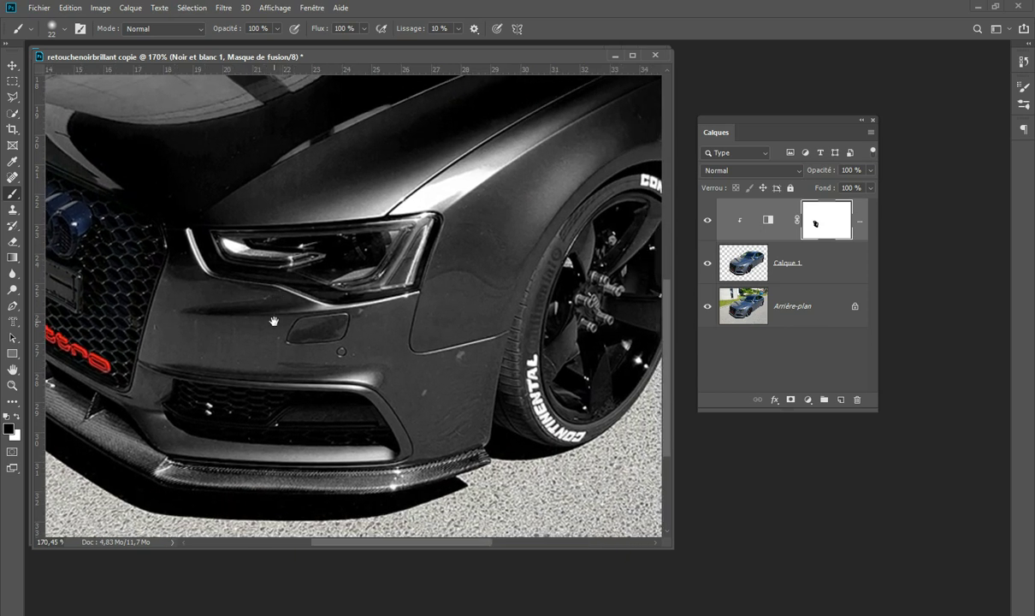
{"action": "mouse_move", "coordinate": [344, 243]}
{"action": "left_mouse_down"}
{"action": "mouse_move", "coordinate": [232, 248]}
{"action": "mouse_move", "coordinate": [307, 271]}
{"action": "mouse_move", "coordinate": [369, 268]}
{"action": "mouse_move", "coordinate": [339, 272]}
{"action": "mouse_move", "coordinate": [354, 273]}
{"action": "mouse_move", "coordinate": [376, 248]}
{"action": "mouse_move", "coordinate": [413, 239]}
{"action": "mouse_move", "coordinate": [396, 269]}
{"action": "mouse_move", "coordinate": [313, 254]}
{"action": "left_mouse_up"}
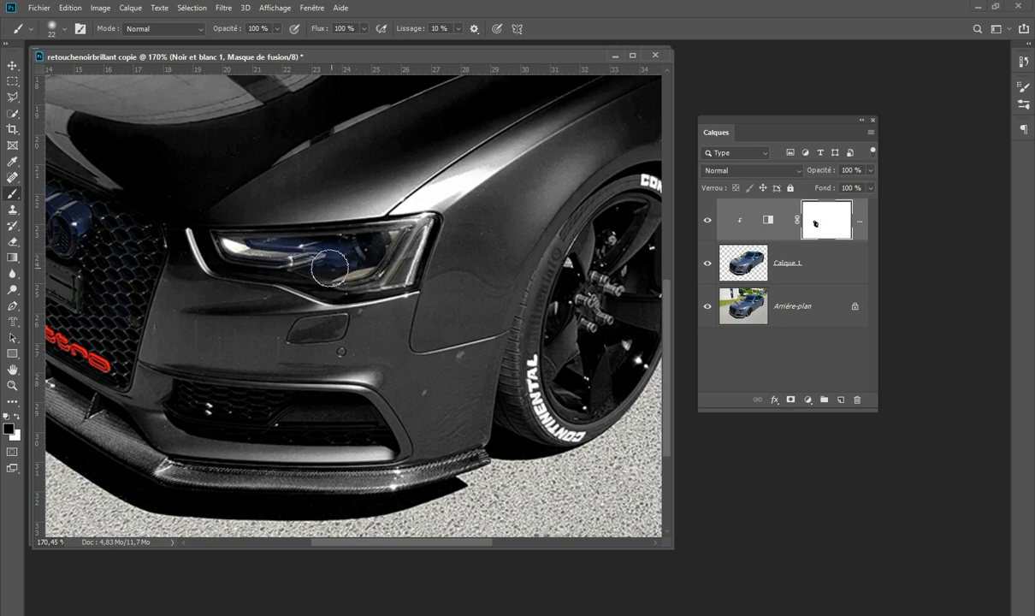
Paint the mask over the front and rear wheels' rims and hubs to restore their red details
{"action": "mouse_move", "coordinate": [600, 272]}
{"action": "left_mouse_down"}
{"action": "mouse_move", "coordinate": [346, 294]}
{"action": "mouse_move", "coordinate": [327, 359]}
{"action": "mouse_move", "coordinate": [334, 321]}
{"action": "mouse_move", "coordinate": [313, 344]}
{"action": "mouse_move", "coordinate": [326, 316]}
{"action": "mouse_move", "coordinate": [319, 355]}
{"action": "mouse_move", "coordinate": [323, 306]}
{"action": "mouse_move", "coordinate": [321, 348]}
{"action": "mouse_move", "coordinate": [320, 314]}
{"action": "mouse_move", "coordinate": [343, 303]}
{"action": "mouse_move", "coordinate": [320, 338]}
{"action": "left_mouse_up"}
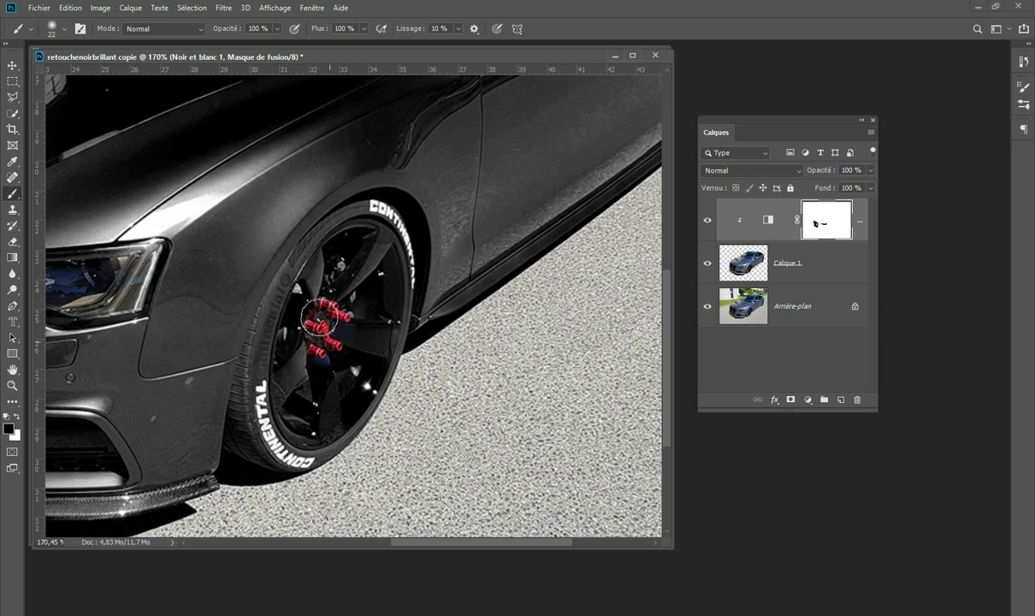
{"action": "mouse_move", "coordinate": [367, 286]}
{"action": "left_mouse_down"}
{"action": "mouse_move", "coordinate": [382, 289]}
{"action": "mouse_move", "coordinate": [327, 414]}
{"action": "mouse_move", "coordinate": [374, 343]}
{"action": "mouse_move", "coordinate": [329, 392]}
{"action": "mouse_move", "coordinate": [342, 358]}
{"action": "mouse_move", "coordinate": [299, 404]}
{"action": "mouse_move", "coordinate": [282, 399]}
{"action": "mouse_move", "coordinate": [326, 344]}
{"action": "mouse_move", "coordinate": [285, 363]}
{"action": "mouse_move", "coordinate": [290, 394]}
{"action": "mouse_move", "coordinate": [295, 274]}
{"action": "mouse_move", "coordinate": [349, 240]}
{"action": "mouse_move", "coordinate": [363, 322]}
{"action": "mouse_move", "coordinate": [346, 379]}
{"action": "mouse_move", "coordinate": [355, 260]}
{"action": "mouse_move", "coordinate": [346, 268]}
{"action": "mouse_move", "coordinate": [406, 326]}
{"action": "left_mouse_up"}
{"action": "mouse_move", "coordinate": [586, 173]}
{"action": "left_mouse_down"}
{"action": "mouse_move", "coordinate": [341, 217]}
{"action": "mouse_move", "coordinate": [359, 387]}
{"action": "left_mouse_up"}
{"action": "mouse_move", "coordinate": [506, 409]}
{"action": "left_mouse_down"}
{"action": "mouse_move", "coordinate": [513, 312]}
{"action": "mouse_move", "coordinate": [507, 326]}
{"action": "mouse_move", "coordinate": [511, 366]}
{"action": "mouse_move", "coordinate": [536, 277]}
{"action": "mouse_move", "coordinate": [517, 353]}
{"action": "mouse_move", "coordinate": [533, 282]}
{"action": "mouse_move", "coordinate": [499, 283]}
{"action": "left_mouse_up"}
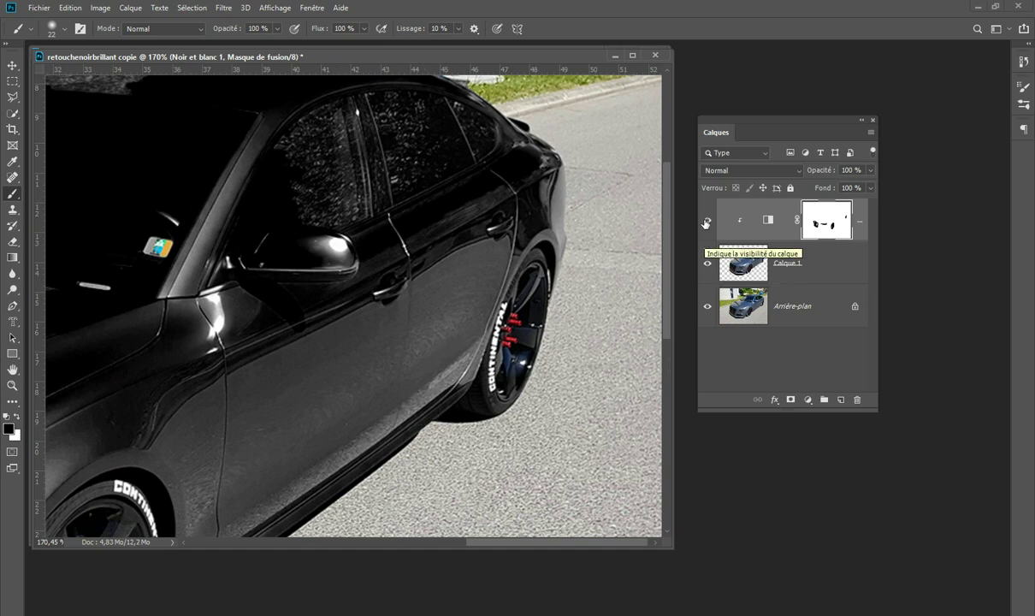
Toggle the Calque 1 layer's visibility to locate the original red lettering on the door ahead of the rear wheel
{"action": "left_click", "coordinate": [707, 266]}
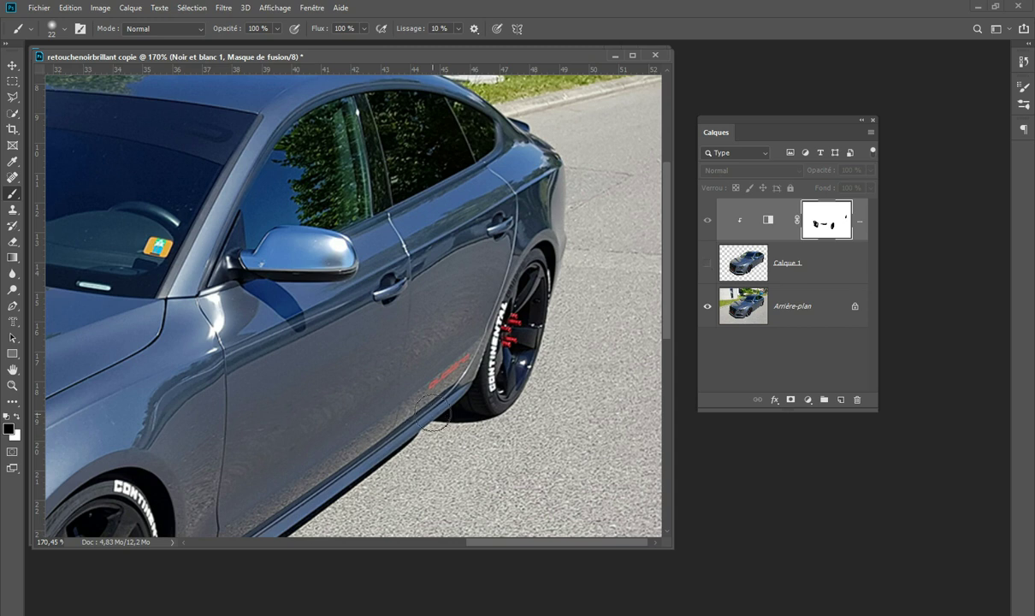
{"action": "left_click", "coordinate": [707, 264]}
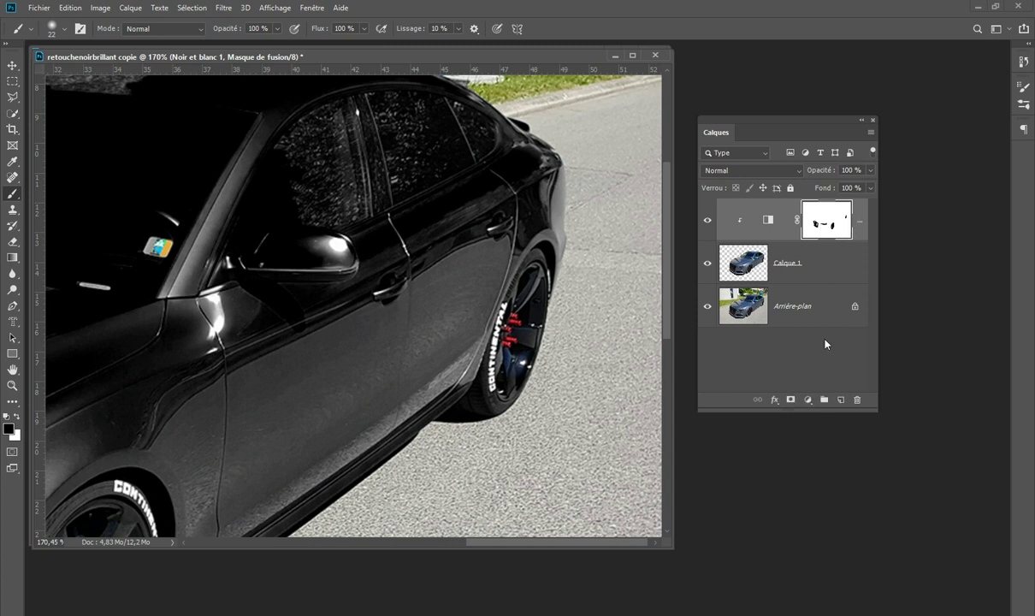
{"action": "key", "text": "z"}
{"action": "left_click_drag", "start_coordinate": [394, 330], "coordinate": [517, 422]}
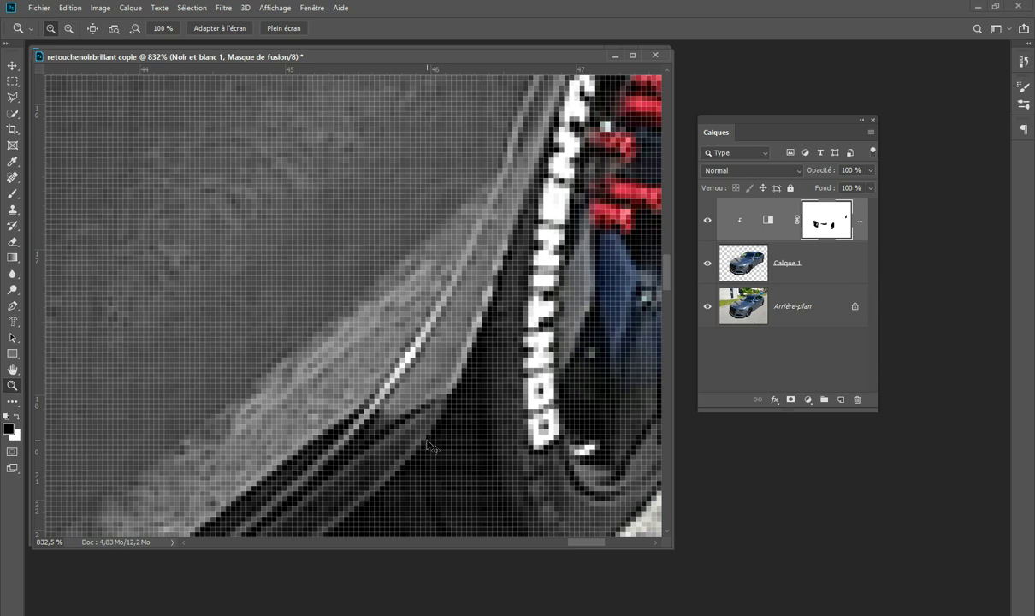
{"action": "scroll", "coordinate": [428, 443], "scroll_direction": "down", "scroll_amount": 5}
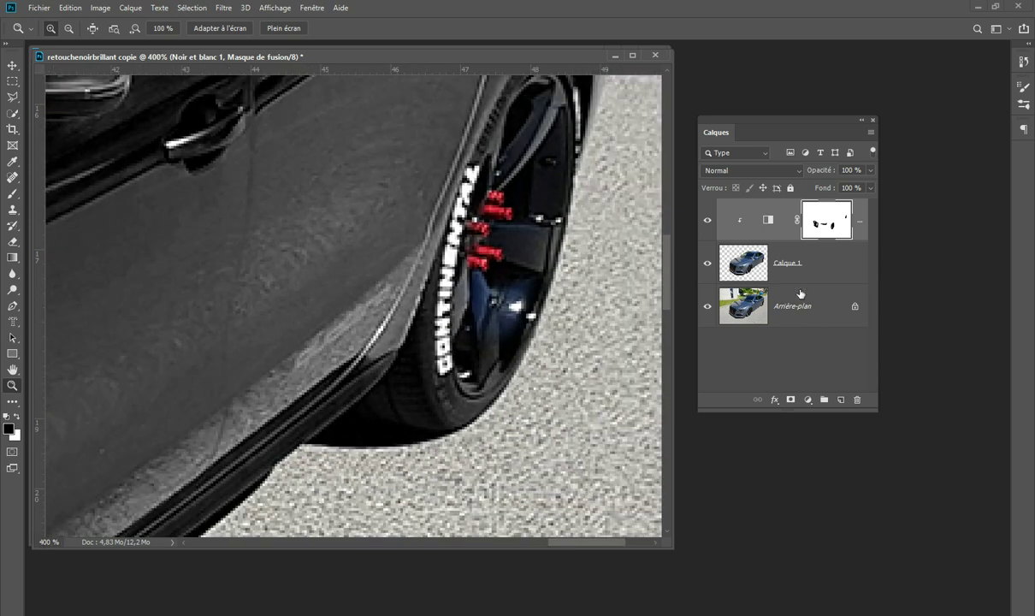
Paint the Noir et blanc mask with a 5 px brush along the lettering on the lower rear door to restore its red colour
{"action": "left_click", "coordinate": [12, 193]}
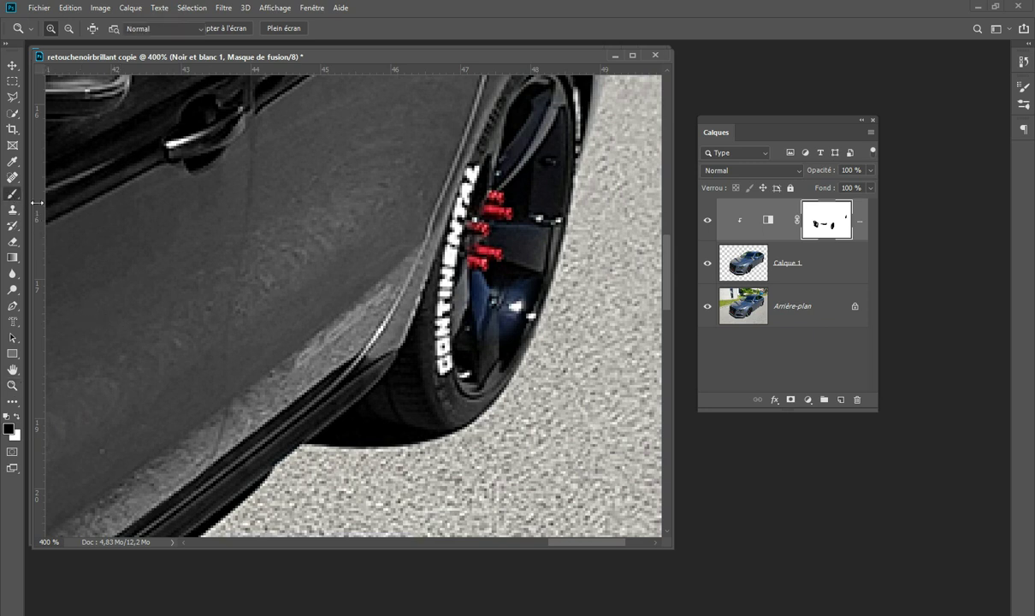
{"action": "right_click", "coordinate": [378, 344]}
{"action": "left_click_drag", "start_coordinate": [442, 374], "coordinate": [435, 374]}
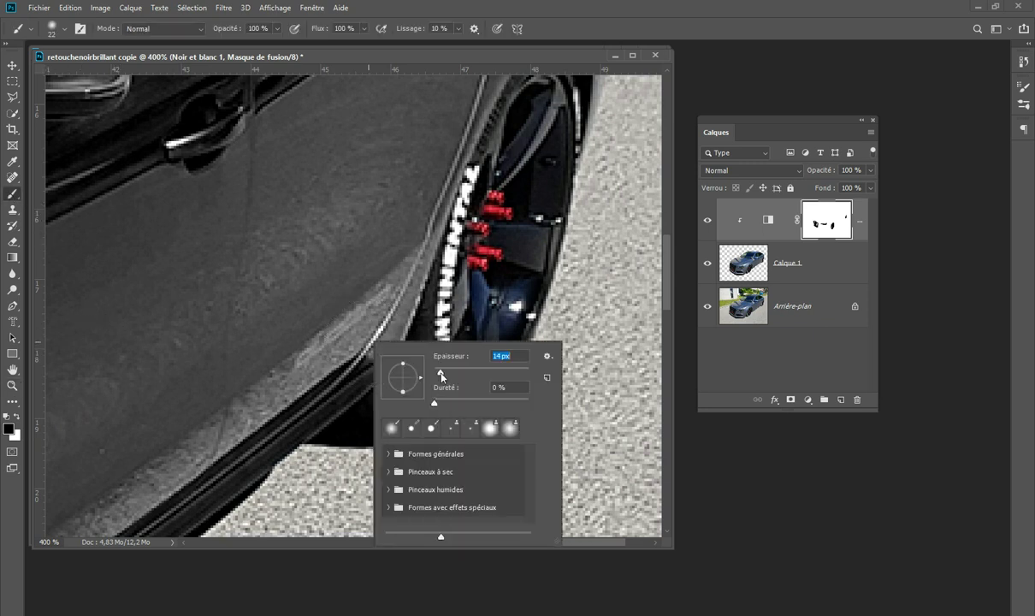
{"action": "left_click", "coordinate": [304, 358]}
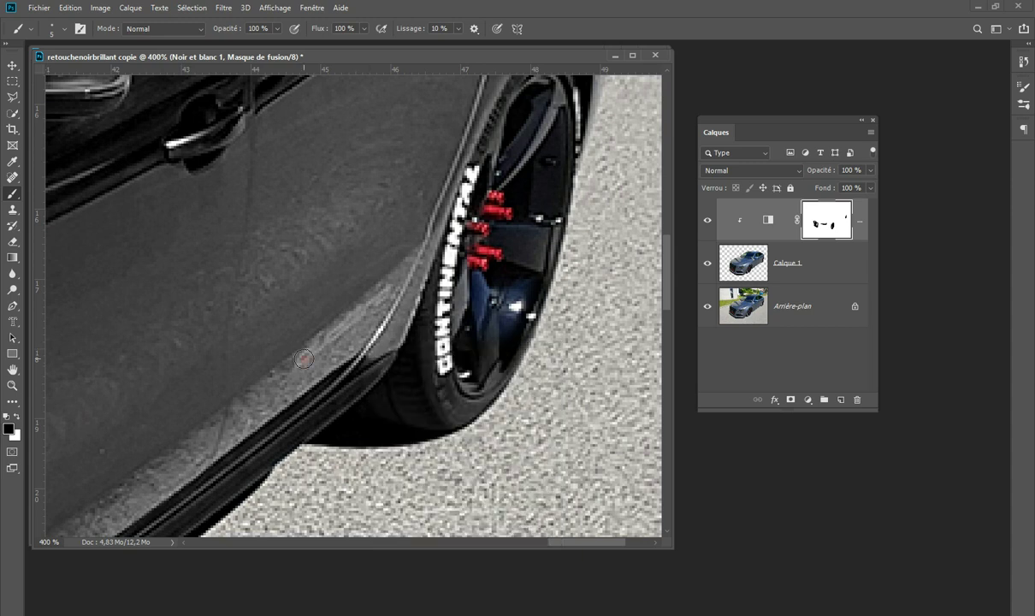
{"action": "mouse_move", "coordinate": [301, 359]}
{"action": "left_mouse_down"}
{"action": "mouse_move", "coordinate": [309, 354]}
{"action": "mouse_move", "coordinate": [358, 309]}
{"action": "mouse_move", "coordinate": [330, 339]}
{"action": "left_mouse_up"}
{"action": "mouse_move", "coordinate": [373, 303]}
{"action": "left_mouse_down"}
{"action": "mouse_move", "coordinate": [368, 276]}
{"action": "mouse_move", "coordinate": [379, 294]}
{"action": "left_mouse_up"}
{"action": "left_click_drag", "start_coordinate": [335, 331], "coordinate": [308, 355]}
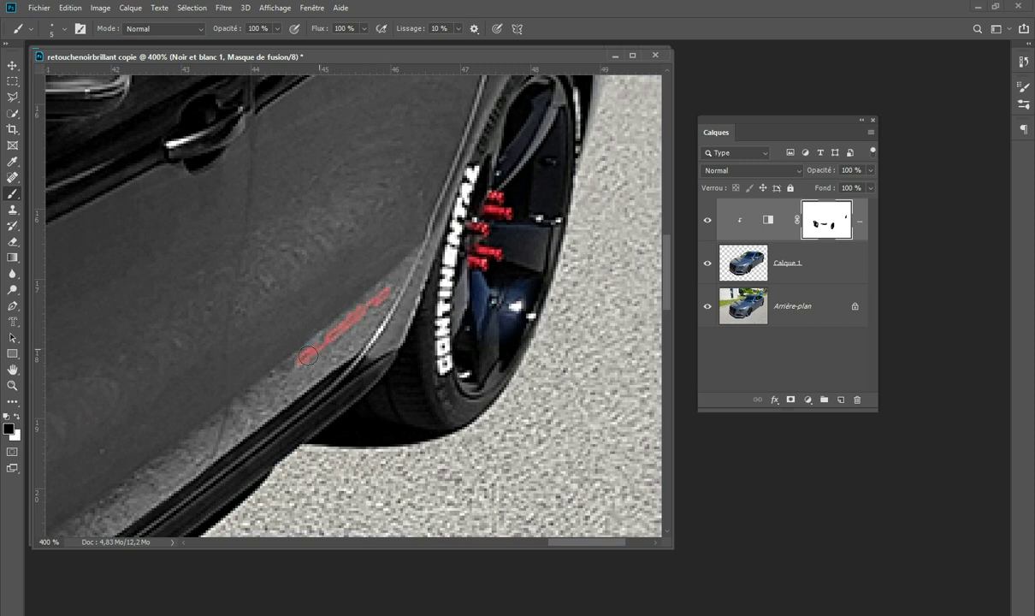
{"action": "left_click_drag", "start_coordinate": [371, 306], "coordinate": [297, 337]}
{"action": "key", "text": "ctrl+0"}
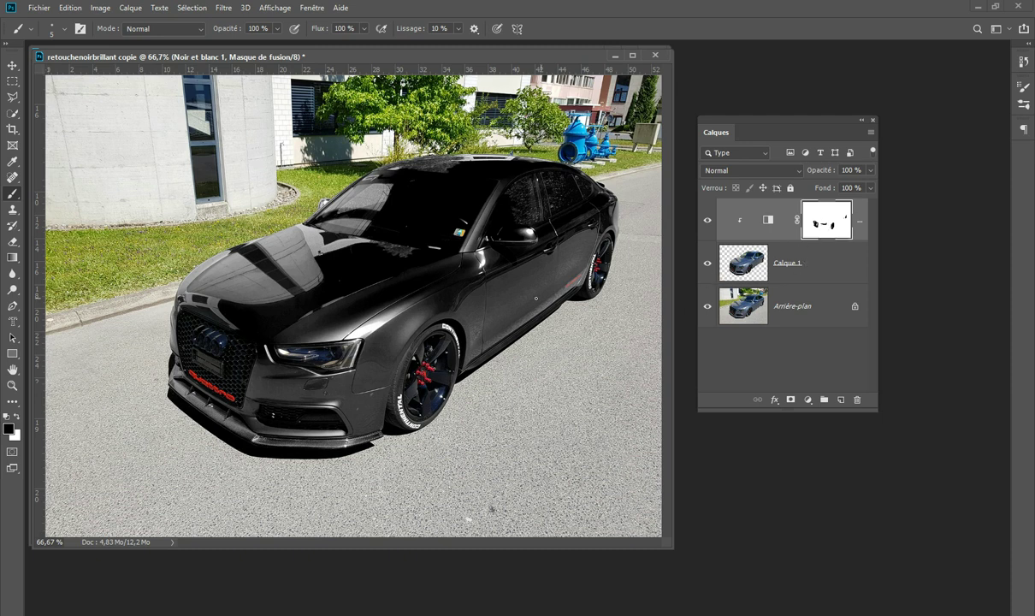
Paint the Noir et blanc mask with a 38 px soft brush over the windshield and side windows to restore the glass's original colour
{"action": "key", "text": "z"}
{"action": "left_click_drag", "start_coordinate": [278, 142], "coordinate": [515, 280]}
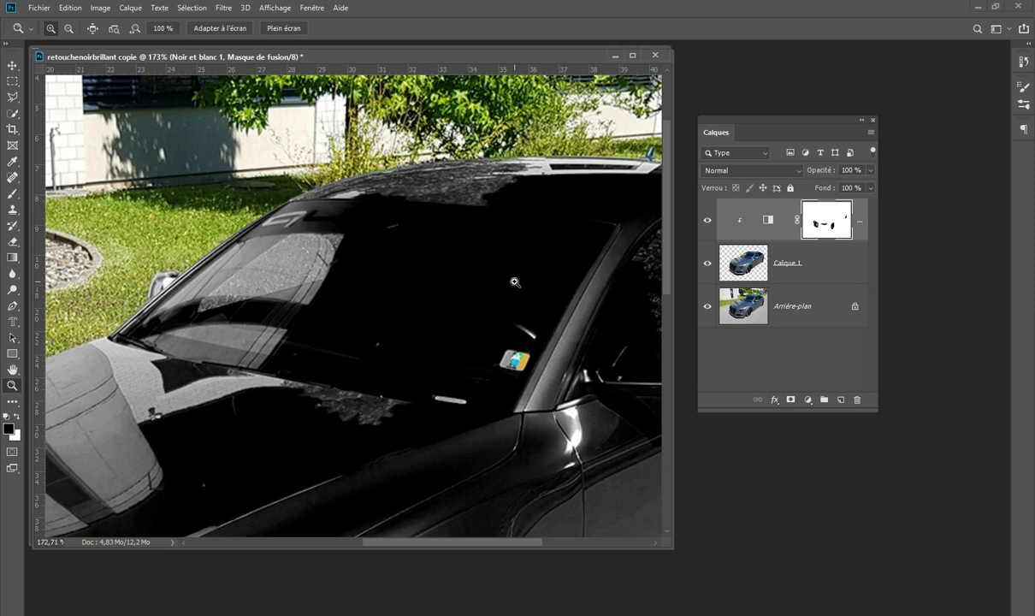
{"action": "key", "text": "b"}
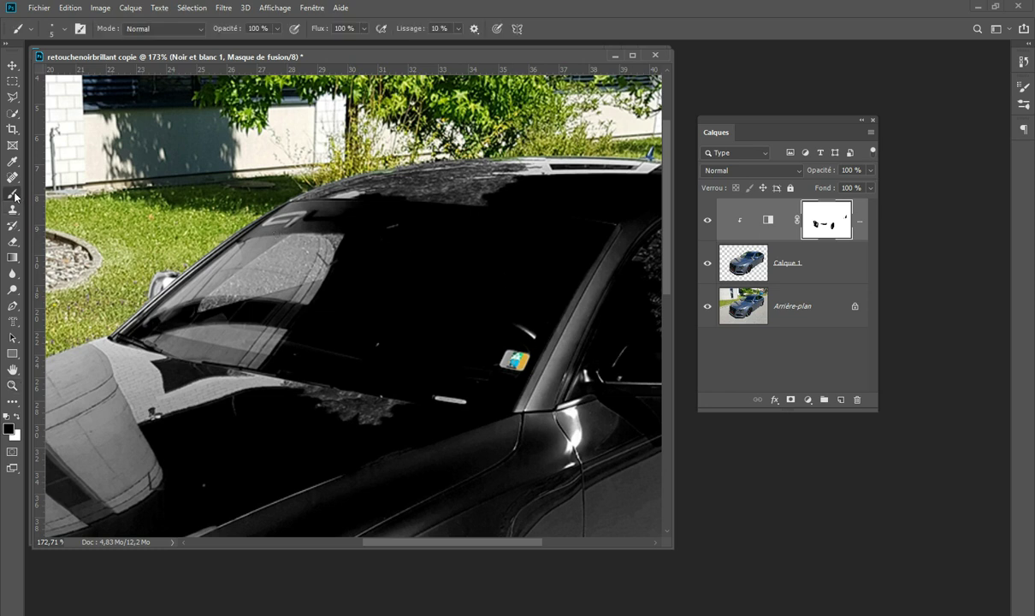
{"action": "right_click", "coordinate": [360, 246]}
{"action": "left_click", "coordinate": [437, 277]}
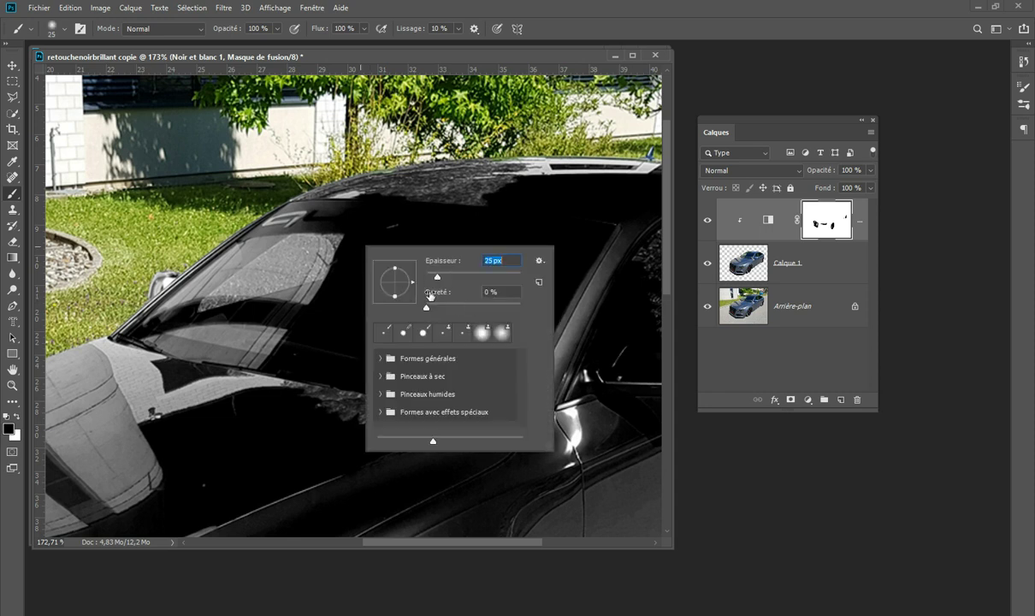
{"action": "left_click_drag", "start_coordinate": [437, 277], "coordinate": [445, 280]}
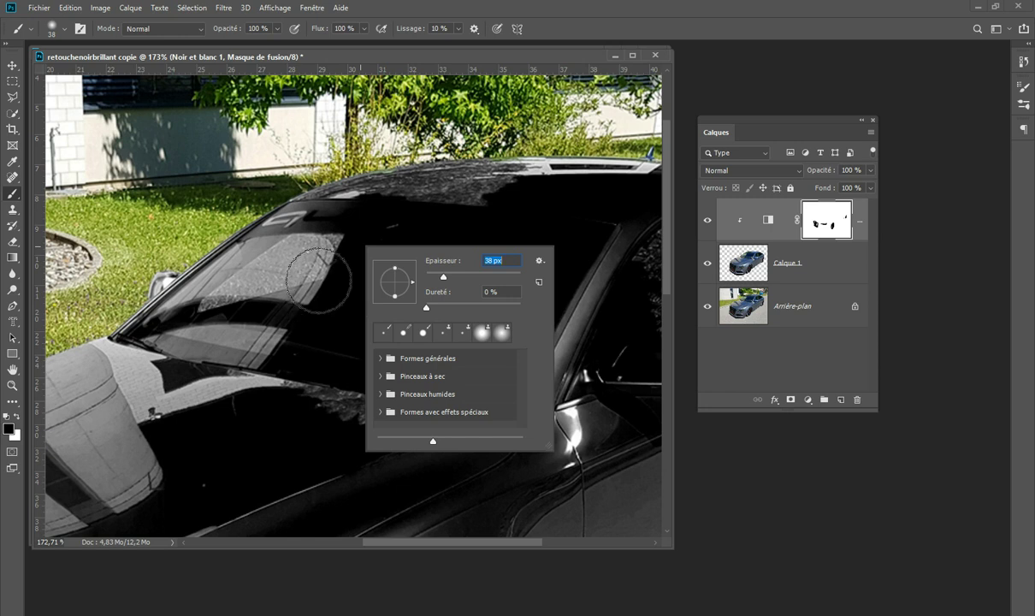
{"action": "left_click", "coordinate": [334, 269]}
{"action": "left_click_drag", "start_coordinate": [341, 266], "coordinate": [374, 279]}
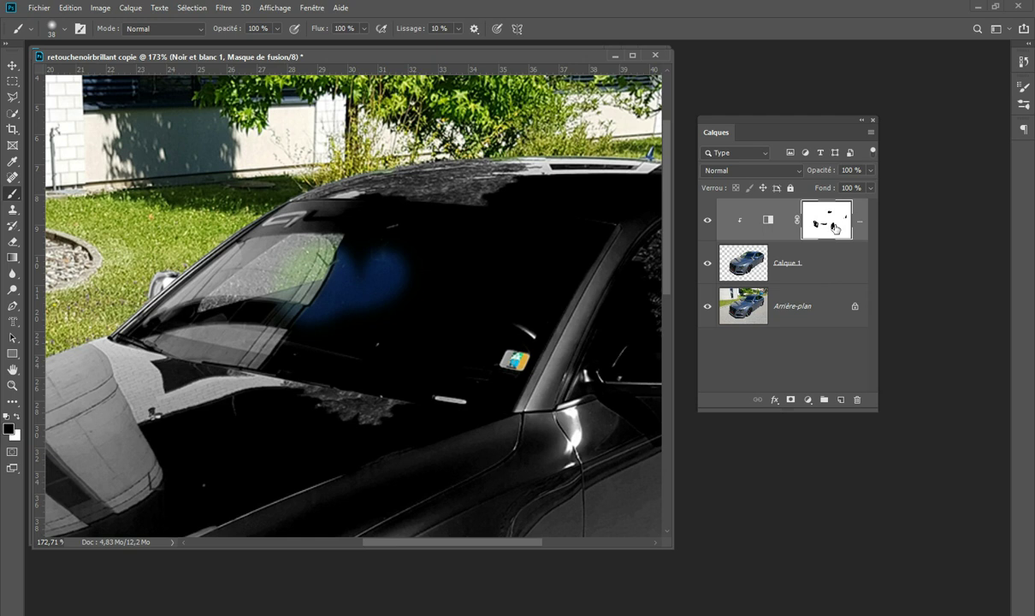
{"action": "mouse_move", "coordinate": [425, 285]}
{"action": "left_mouse_down"}
{"action": "mouse_move", "coordinate": [477, 316]}
{"action": "mouse_move", "coordinate": [390, 277]}
{"action": "mouse_move", "coordinate": [312, 268]}
{"action": "left_mouse_up"}
{"action": "mouse_move", "coordinate": [195, 304]}
{"action": "left_mouse_down"}
{"action": "mouse_move", "coordinate": [273, 331]}
{"action": "mouse_move", "coordinate": [282, 283]}
{"action": "left_mouse_up"}
{"action": "mouse_move", "coordinate": [432, 249]}
{"action": "left_mouse_down"}
{"action": "mouse_move", "coordinate": [540, 256]}
{"action": "mouse_move", "coordinate": [526, 282]}
{"action": "mouse_move", "coordinate": [354, 253]}
{"action": "mouse_move", "coordinate": [451, 289]}
{"action": "mouse_move", "coordinate": [506, 288]}
{"action": "mouse_move", "coordinate": [468, 354]}
{"action": "mouse_move", "coordinate": [344, 323]}
{"action": "mouse_move", "coordinate": [398, 312]}
{"action": "mouse_move", "coordinate": [432, 336]}
{"action": "mouse_move", "coordinate": [458, 324]}
{"action": "left_mouse_up"}
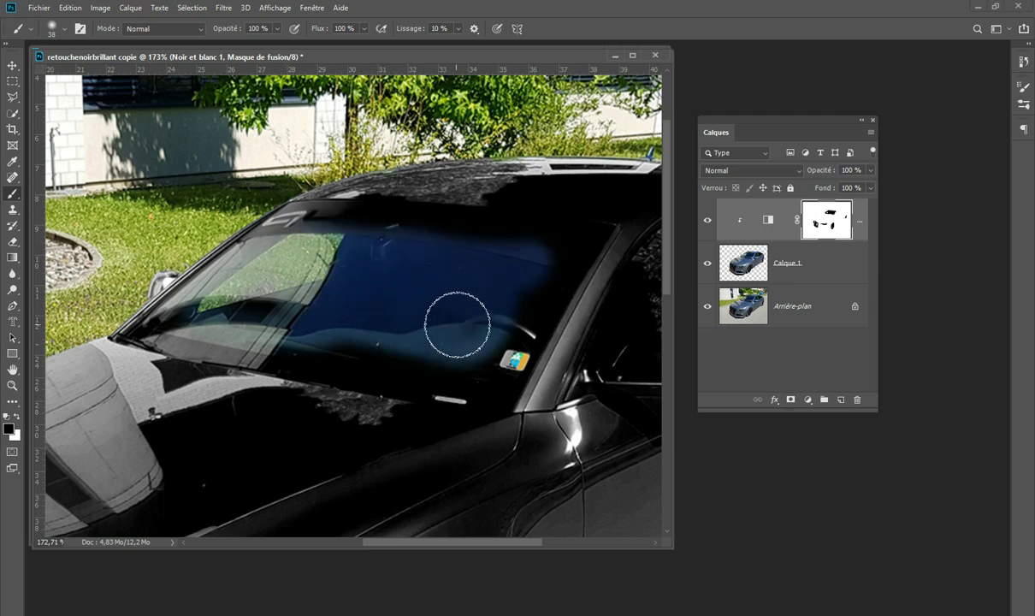
{"action": "key", "text": "ctrl+1"}
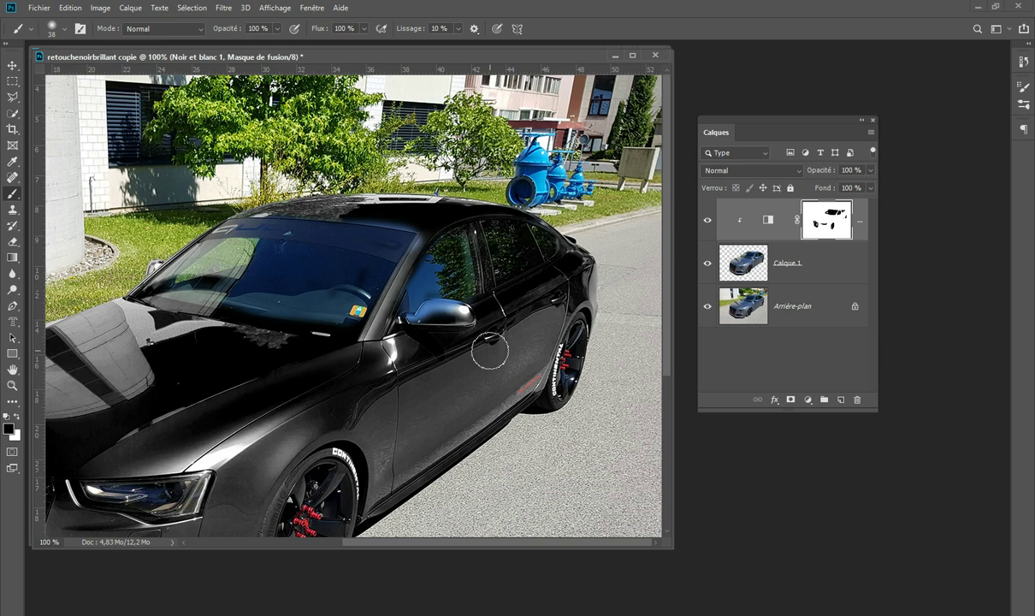
Paint the Noir et blanc mask with a 12 px soft brush over the side mirror to turn its blue tint black
{"action": "key", "text": "z"}
{"action": "mouse_move", "coordinate": [366, 255]}
{"action": "left_mouse_down"}
{"action": "mouse_move", "coordinate": [414, 265]}
{"action": "mouse_move", "coordinate": [548, 344]}
{"action": "left_mouse_up"}
{"action": "key", "text": "space"}
{"action": "left_click_drag", "start_coordinate": [300, 325], "coordinate": [401, 284]}
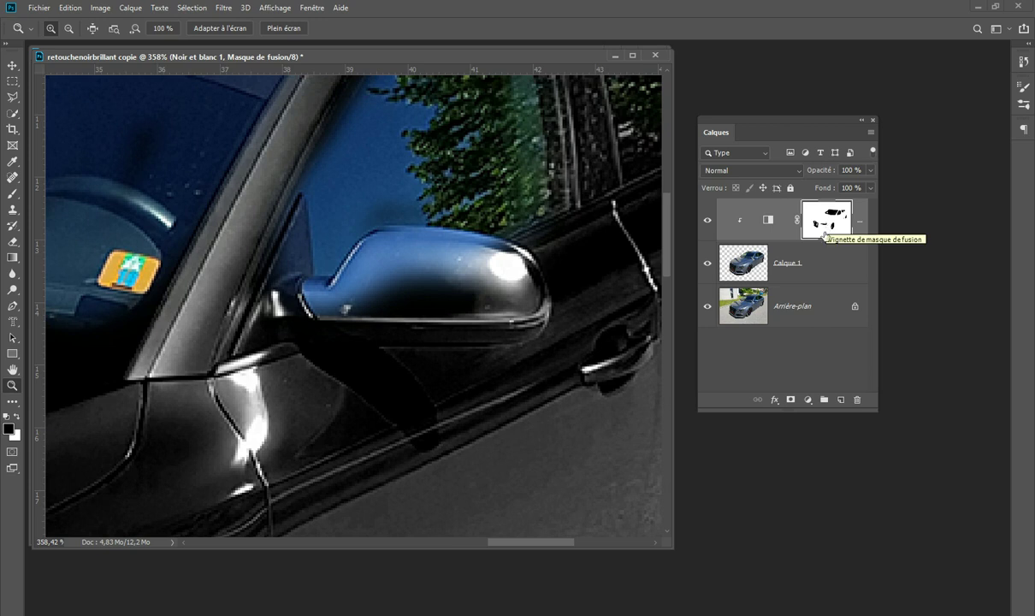
{"action": "left_click", "coordinate": [12, 196]}
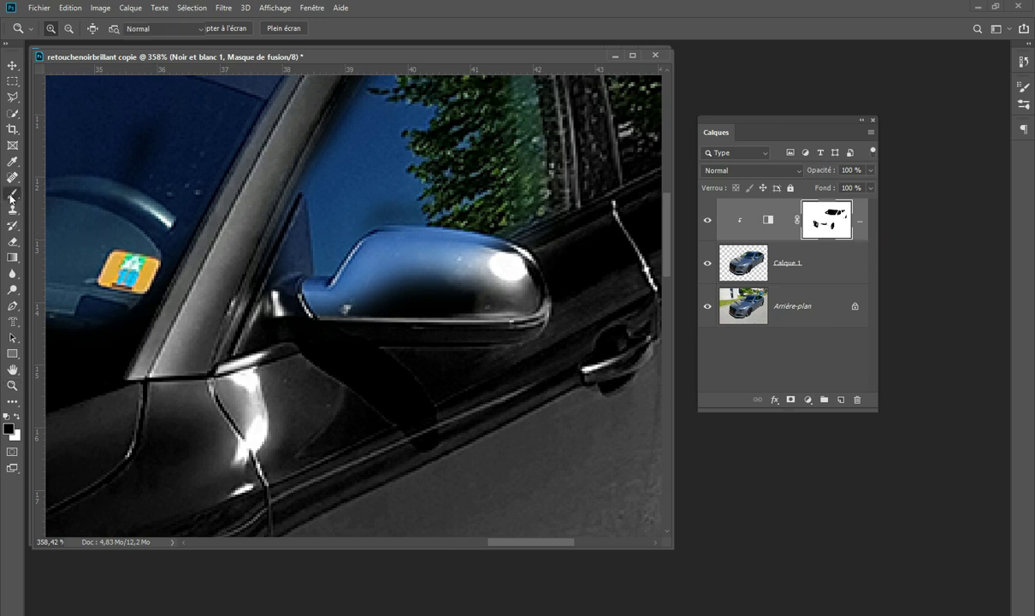
{"action": "right_click", "coordinate": [416, 257]}
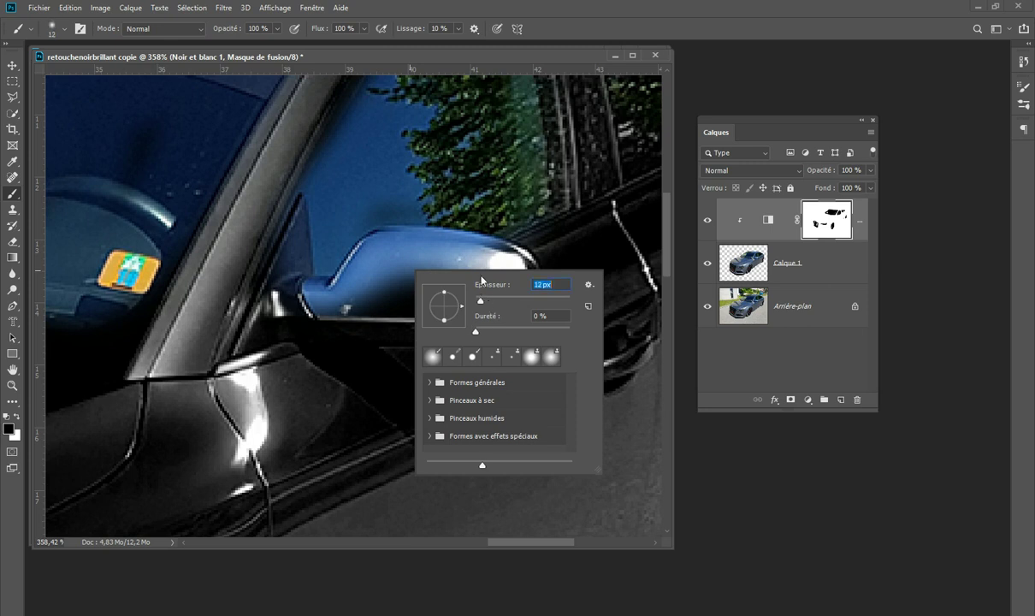
{"action": "left_click", "coordinate": [392, 239]}
{"action": "mouse_move", "coordinate": [425, 261]}
{"action": "left_mouse_down"}
{"action": "mouse_move", "coordinate": [466, 276]}
{"action": "mouse_move", "coordinate": [355, 285]}
{"action": "mouse_move", "coordinate": [513, 288]}
{"action": "mouse_move", "coordinate": [408, 269]}
{"action": "mouse_move", "coordinate": [367, 297]}
{"action": "mouse_move", "coordinate": [482, 301]}
{"action": "left_mouse_up"}
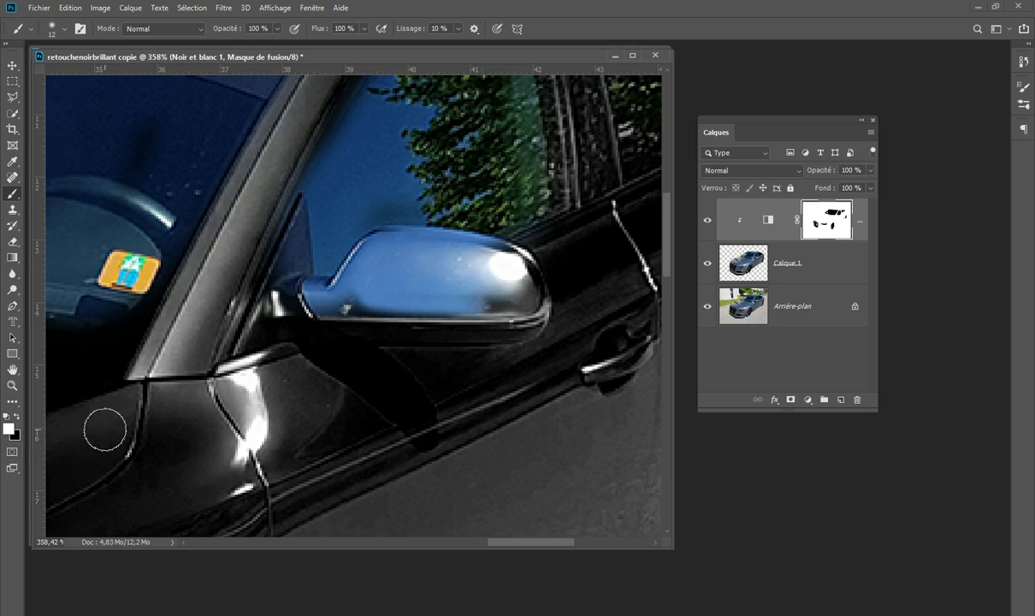
{"action": "mouse_move", "coordinate": [344, 303]}
{"action": "left_mouse_down"}
{"action": "mouse_move", "coordinate": [311, 292]}
{"action": "mouse_move", "coordinate": [488, 303]}
{"action": "mouse_move", "coordinate": [330, 308]}
{"action": "mouse_move", "coordinate": [432, 314]}
{"action": "mouse_move", "coordinate": [493, 309]}
{"action": "mouse_move", "coordinate": [518, 290]}
{"action": "mouse_move", "coordinate": [497, 267]}
{"action": "mouse_move", "coordinate": [469, 267]}
{"action": "mouse_move", "coordinate": [515, 279]}
{"action": "mouse_move", "coordinate": [489, 269]}
{"action": "mouse_move", "coordinate": [488, 291]}
{"action": "mouse_move", "coordinate": [444, 262]}
{"action": "mouse_move", "coordinate": [352, 287]}
{"action": "mouse_move", "coordinate": [355, 269]}
{"action": "mouse_move", "coordinate": [343, 278]}
{"action": "mouse_move", "coordinate": [385, 243]}
{"action": "mouse_move", "coordinate": [449, 247]}
{"action": "mouse_move", "coordinate": [379, 259]}
{"action": "mouse_move", "coordinate": [429, 288]}
{"action": "mouse_move", "coordinate": [399, 269]}
{"action": "mouse_move", "coordinate": [484, 272]}
{"action": "mouse_move", "coordinate": [456, 254]}
{"action": "mouse_move", "coordinate": [503, 250]}
{"action": "mouse_move", "coordinate": [379, 247]}
{"action": "mouse_move", "coordinate": [347, 274]}
{"action": "mouse_move", "coordinate": [369, 240]}
{"action": "mouse_move", "coordinate": [448, 237]}
{"action": "mouse_move", "coordinate": [513, 263]}
{"action": "mouse_move", "coordinate": [508, 299]}
{"action": "mouse_move", "coordinate": [490, 322]}
{"action": "mouse_move", "coordinate": [379, 323]}
{"action": "left_mouse_up"}
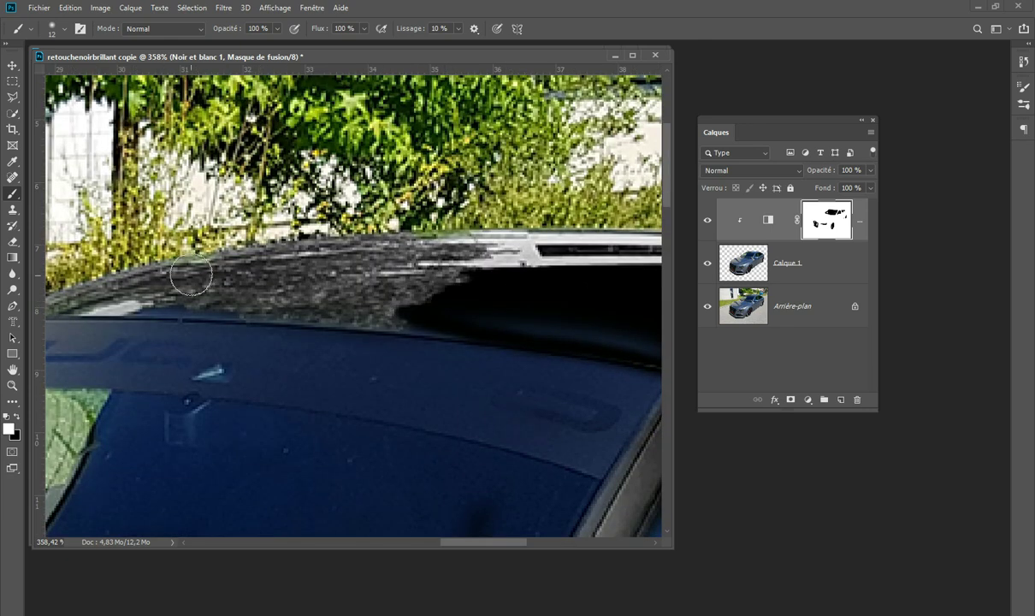
Clean up the mask along the roof edge and restore the original green in the roof's foliage reflection with the 12 px brush
{"action": "mouse_move", "coordinate": [199, 267]}
{"action": "left_mouse_down"}
{"action": "mouse_move", "coordinate": [185, 261]}
{"action": "mouse_move", "coordinate": [197, 255]}
{"action": "mouse_move", "coordinate": [176, 274]}
{"action": "mouse_move", "coordinate": [205, 264]}
{"action": "mouse_move", "coordinate": [161, 272]}
{"action": "mouse_move", "coordinate": [231, 264]}
{"action": "left_mouse_up"}
{"action": "key", "text": "x"}
{"action": "mouse_move", "coordinate": [365, 274]}
{"action": "left_mouse_down"}
{"action": "mouse_move", "coordinate": [275, 282]}
{"action": "mouse_move", "coordinate": [389, 261]}
{"action": "left_mouse_up"}
{"action": "mouse_move", "coordinate": [231, 274]}
{"action": "left_mouse_down"}
{"action": "mouse_move", "coordinate": [152, 284]}
{"action": "mouse_move", "coordinate": [299, 292]}
{"action": "mouse_move", "coordinate": [190, 304]}
{"action": "mouse_move", "coordinate": [272, 308]}
{"action": "mouse_move", "coordinate": [378, 289]}
{"action": "mouse_move", "coordinate": [299, 310]}
{"action": "mouse_move", "coordinate": [365, 306]}
{"action": "mouse_move", "coordinate": [423, 278]}
{"action": "mouse_move", "coordinate": [339, 317]}
{"action": "mouse_move", "coordinate": [291, 304]}
{"action": "mouse_move", "coordinate": [152, 299]}
{"action": "mouse_move", "coordinate": [148, 310]}
{"action": "mouse_move", "coordinate": [428, 318]}
{"action": "left_mouse_up"}
{"action": "key", "text": "x"}
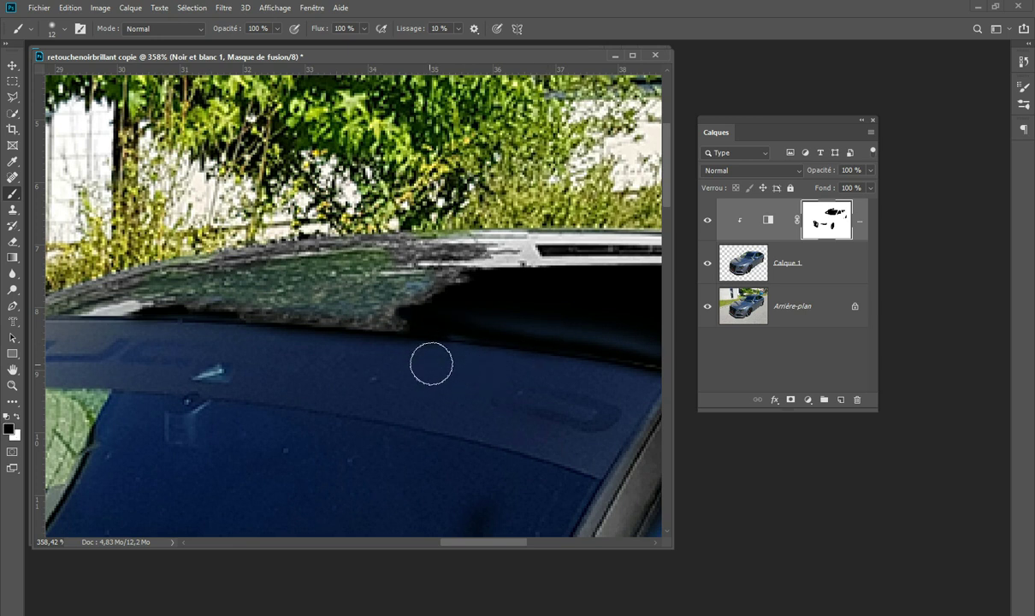
Create a new empty layer above the Noir et blanc adjustment for tinting the hood's foliage reflection
{"action": "key", "text": "ctrl+0"}
{"action": "key", "text": "x"}
{"action": "key", "text": "z"}
{"action": "left_click_drag", "start_coordinate": [365, 217], "coordinate": [435, 277]}
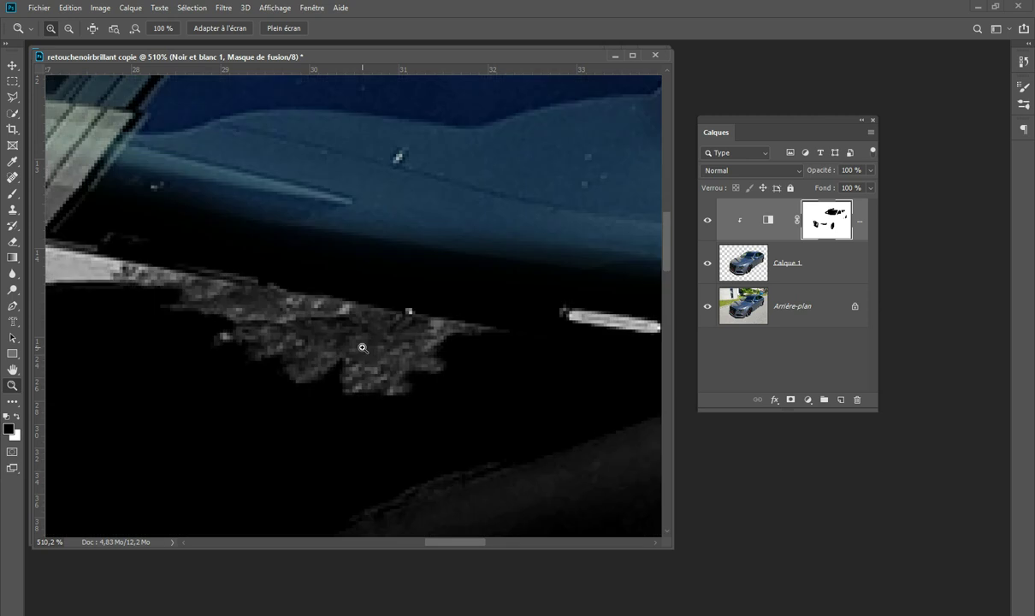
{"action": "key", "text": "b"}
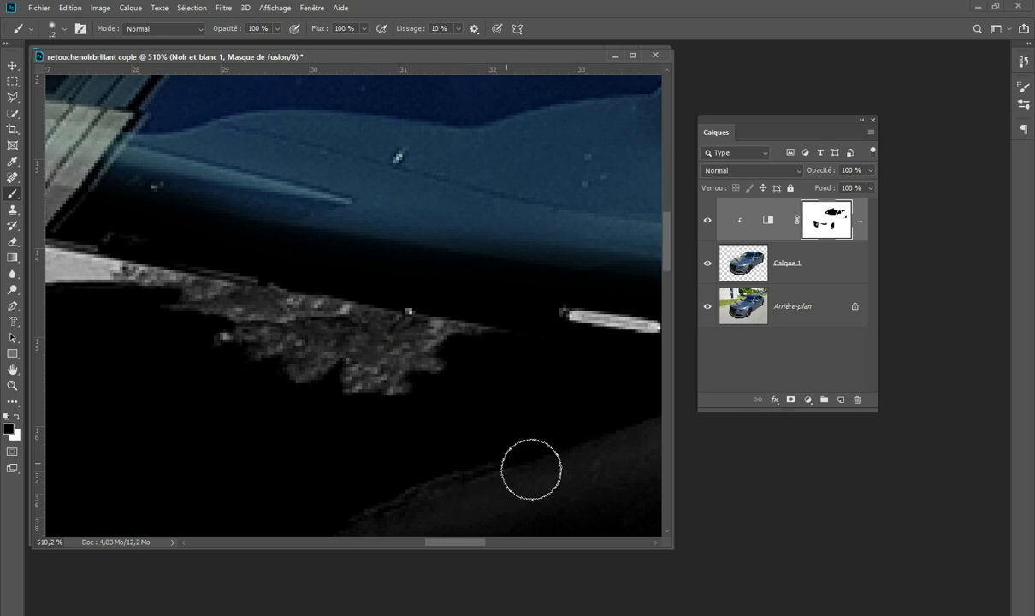
{"action": "left_click", "coordinate": [841, 400]}
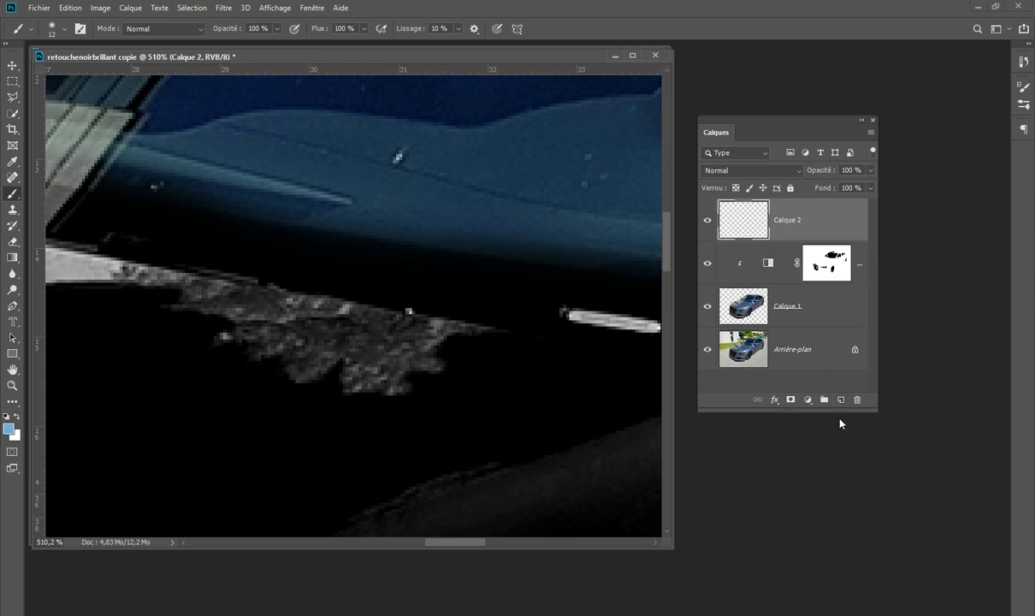
Choose a green foreground colour and paint it over the foliage reflection on the hood below the windshield
{"action": "left_click", "coordinate": [8, 427]}
{"action": "left_click", "coordinate": [707, 507]}
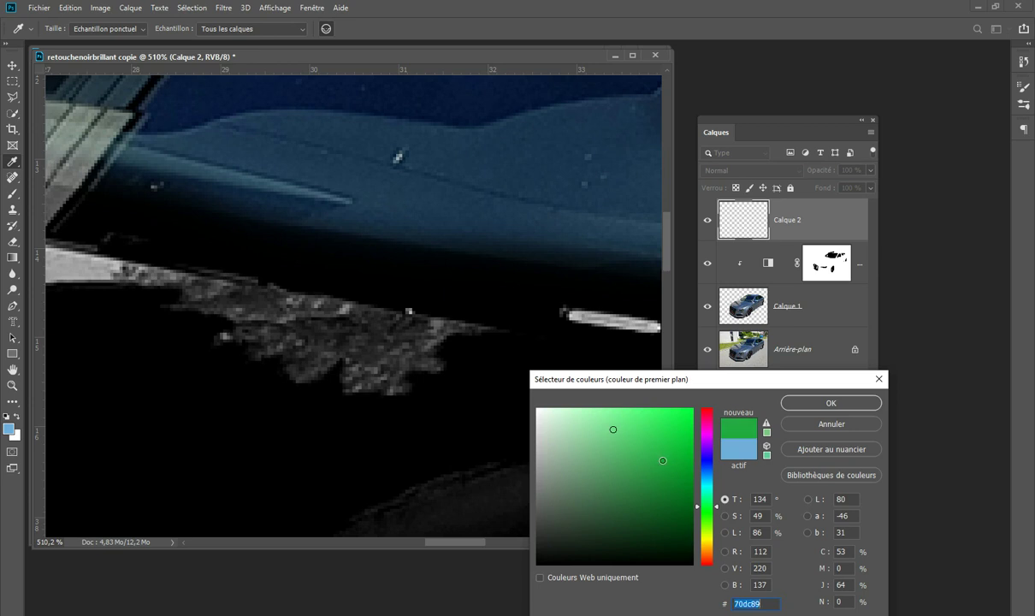
{"action": "key", "text": "Return"}
{"action": "key", "text": "b"}
{"action": "mouse_move", "coordinate": [260, 318]}
{"action": "left_mouse_down"}
{"action": "mouse_move", "coordinate": [440, 333]}
{"action": "mouse_move", "coordinate": [383, 357]}
{"action": "mouse_move", "coordinate": [321, 353]}
{"action": "mouse_move", "coordinate": [213, 290]}
{"action": "mouse_move", "coordinate": [142, 273]}
{"action": "mouse_move", "coordinate": [179, 294]}
{"action": "mouse_move", "coordinate": [407, 346]}
{"action": "left_mouse_up"}
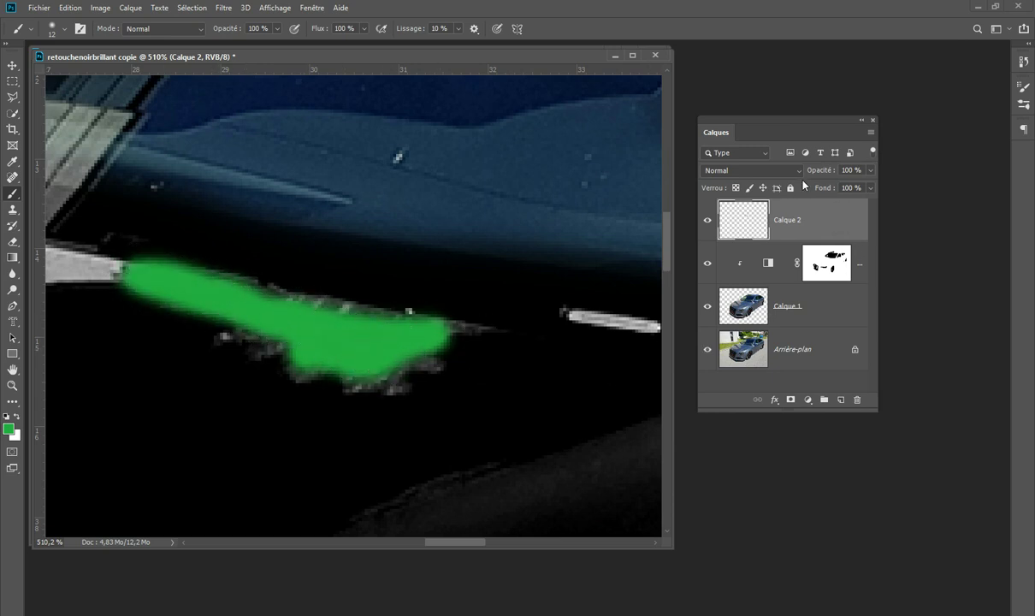
Set the green-painted layer's blend mode to Couleur and reduce its opacity to 12 %
{"action": "left_click", "coordinate": [770, 170]}
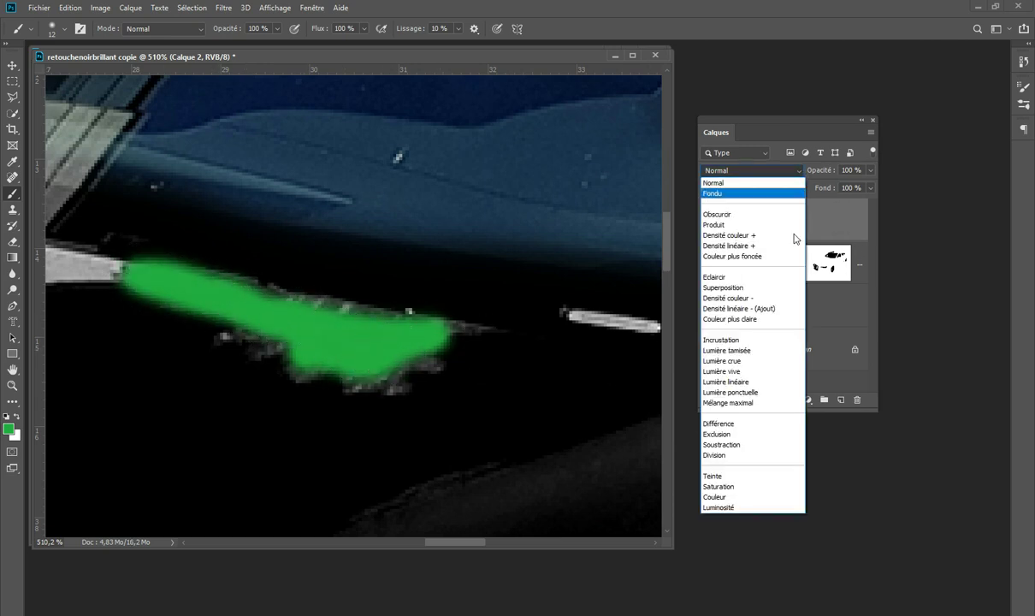
{"action": "left_click", "coordinate": [728, 497]}
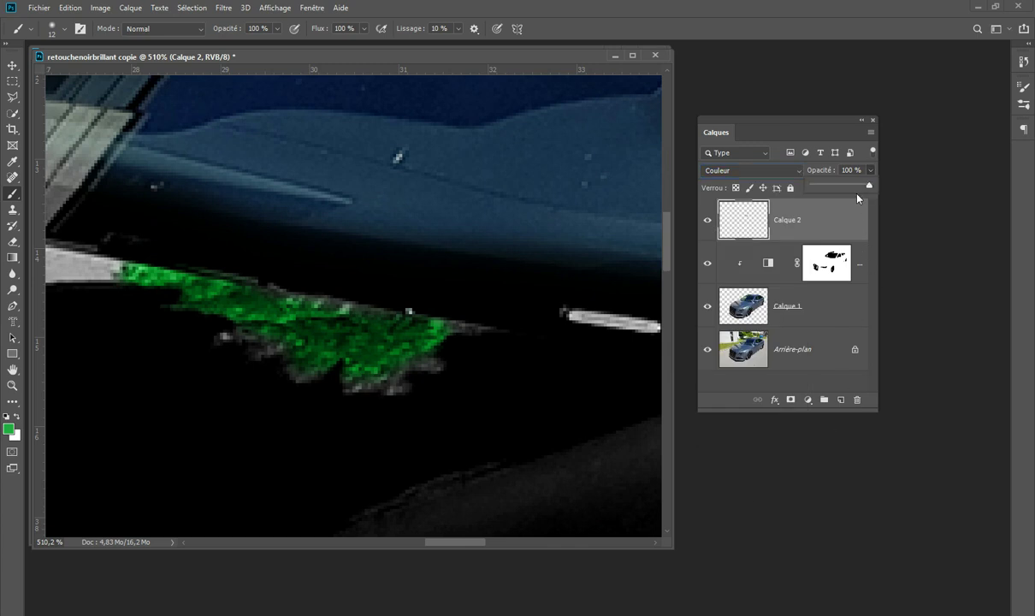
{"action": "left_click_drag", "start_coordinate": [847, 188], "coordinate": [829, 196]}
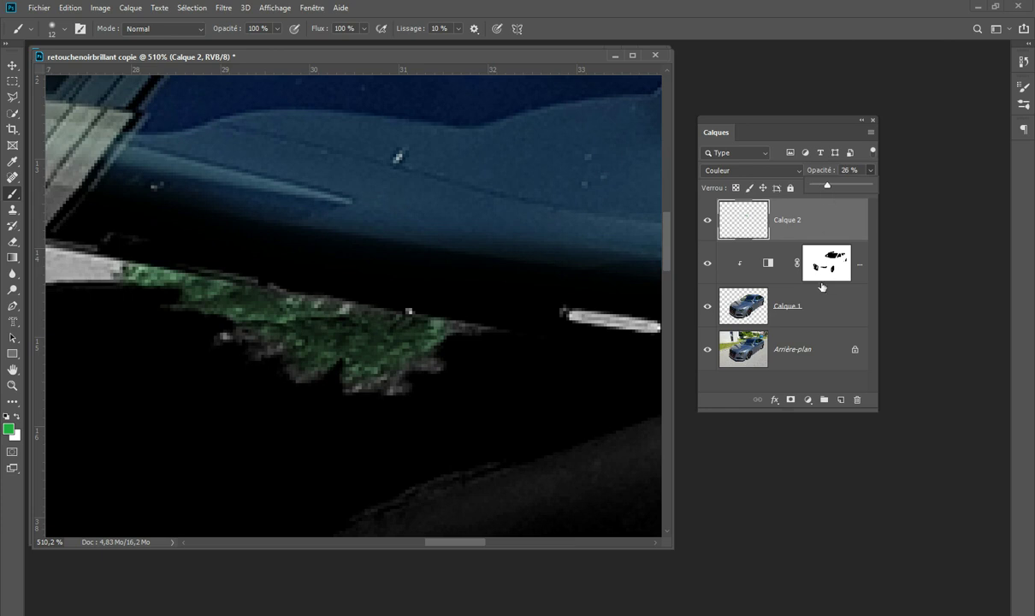
{"action": "key", "text": "ctrl+0"}
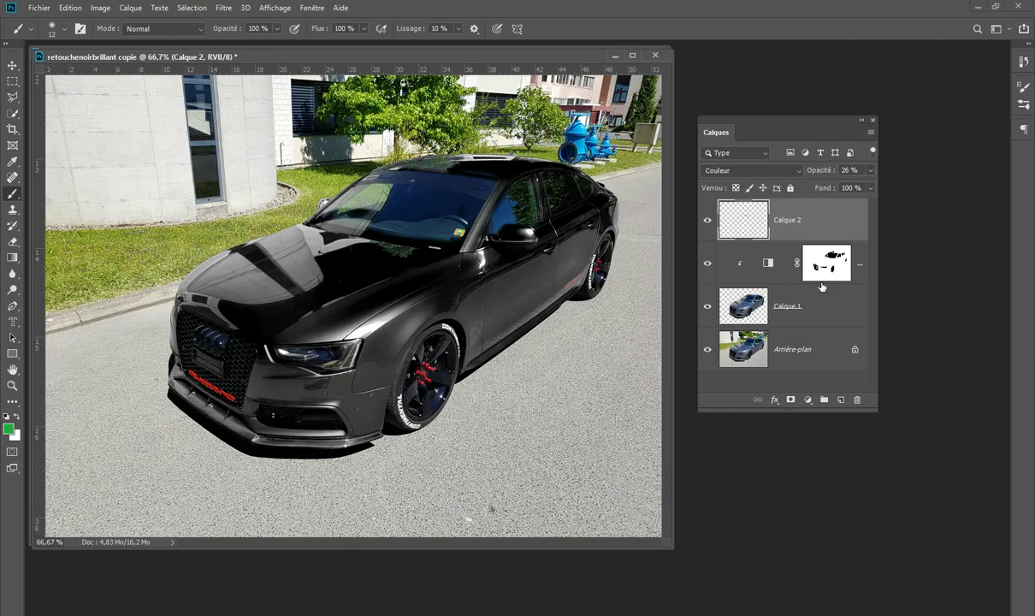
{"action": "left_click", "coordinate": [871, 172]}
{"action": "mouse_move", "coordinate": [828, 188]}
{"action": "left_mouse_down"}
{"action": "mouse_move", "coordinate": [818, 180]}
{"action": "mouse_move", "coordinate": [834, 186]}
{"action": "mouse_move", "coordinate": [821, 189]}
{"action": "left_mouse_up"}
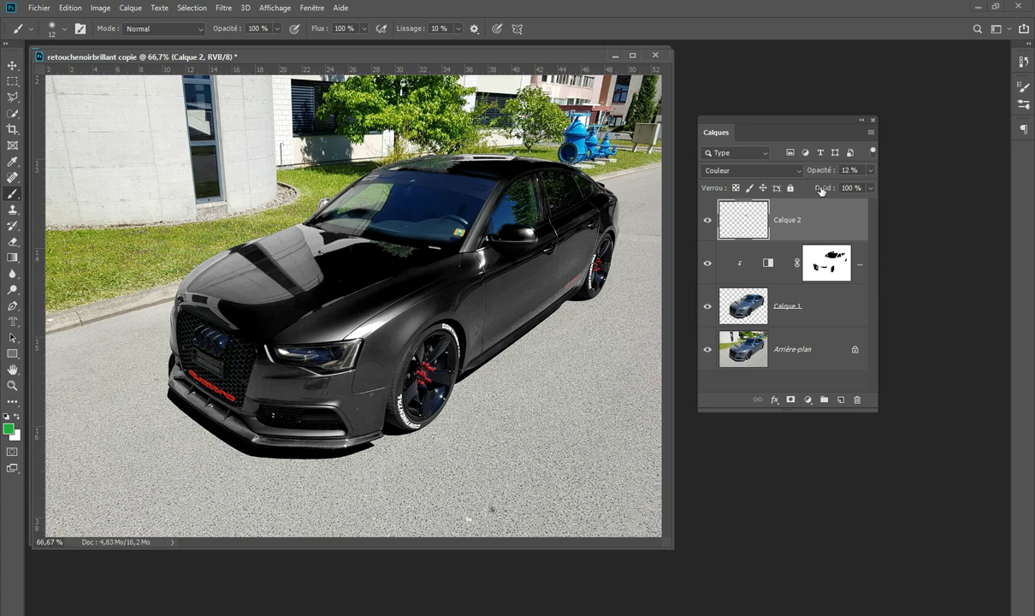